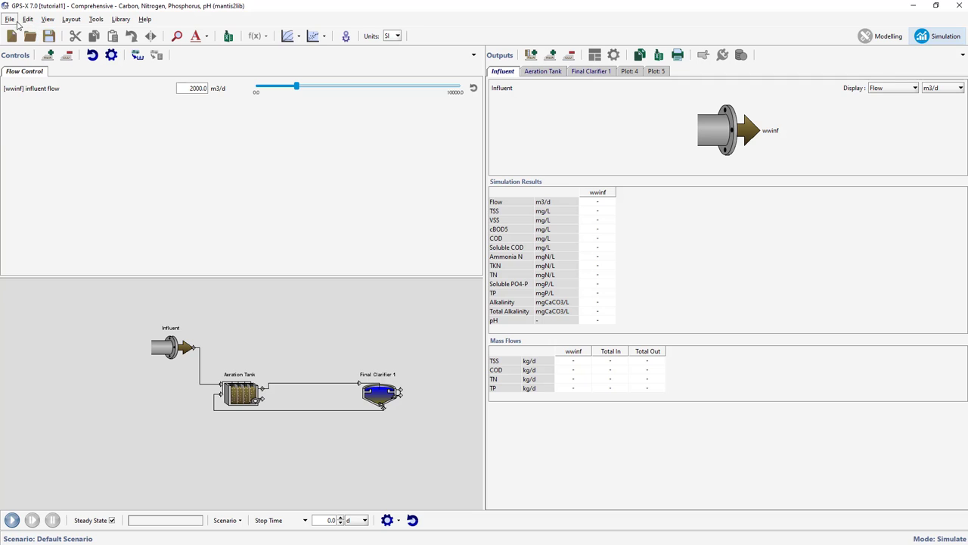
Save a copy of the layout as tutorial5 in the GPS-X_V7.0_Tutorials folder
left_click(9, 19)
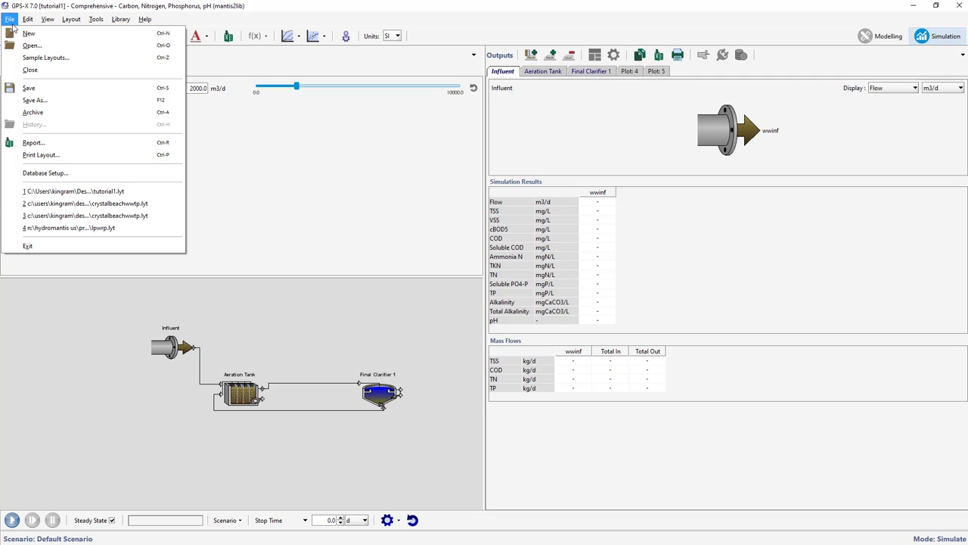
left_click(19, 101)
type("t")
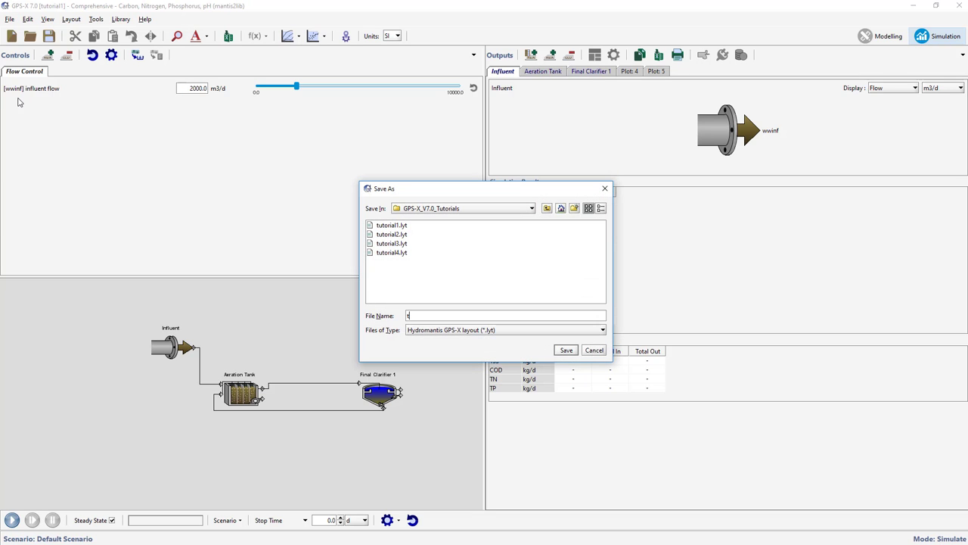
type("utorial5")
left_click(564, 350)
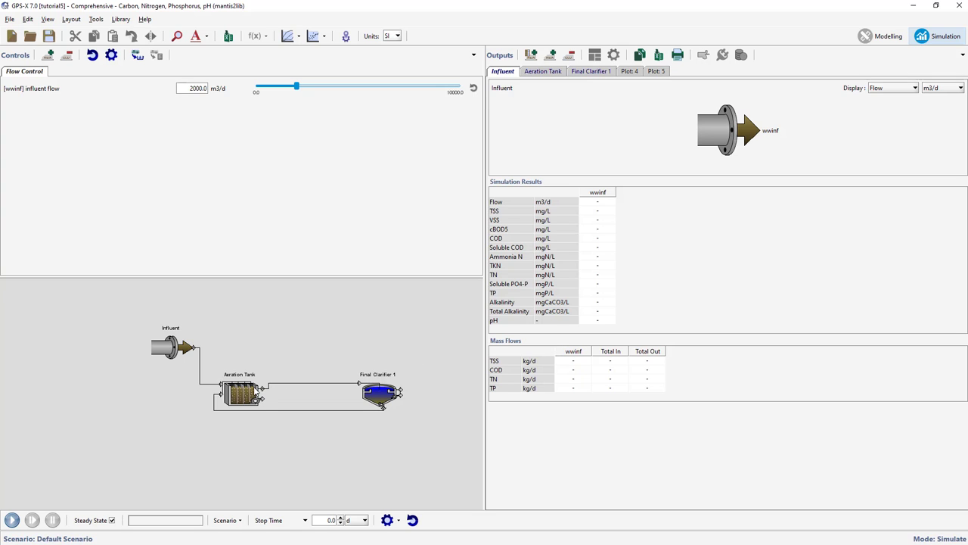
Add the aeration tank's operational DO setpoints for reactors 1 and 4, [mlss(1)] and [mlss(4)], as controls in a new input group
right_click(243, 395)
mouse_move(249, 422)
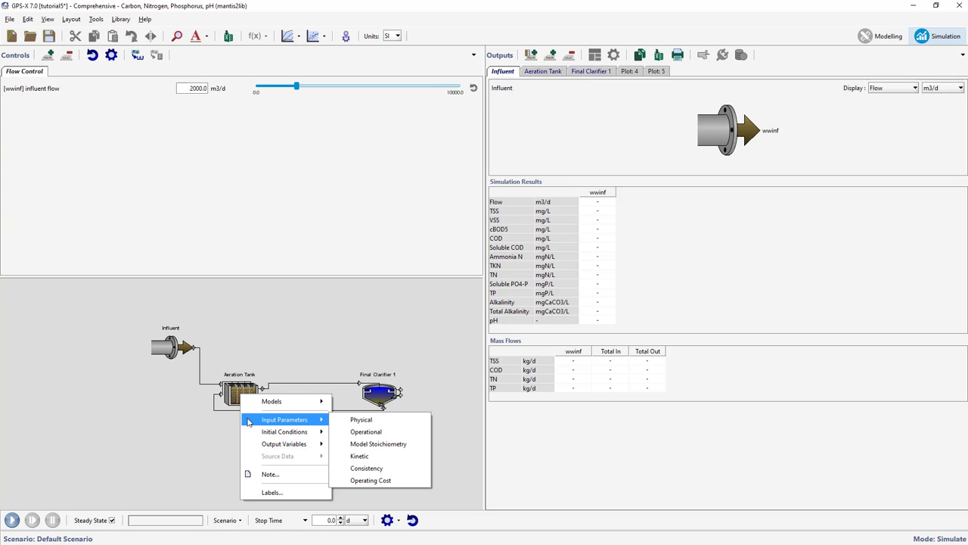
left_click(336, 433)
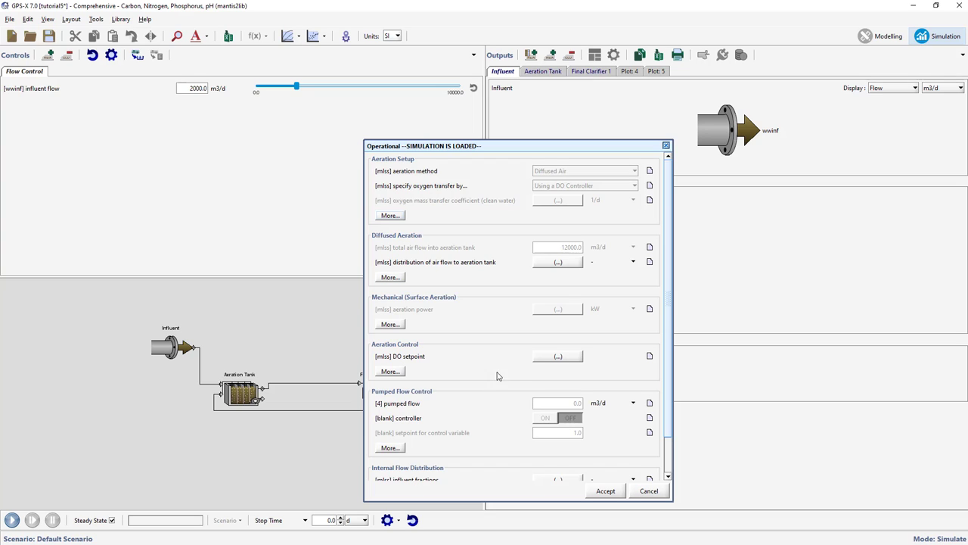
left_click(558, 358)
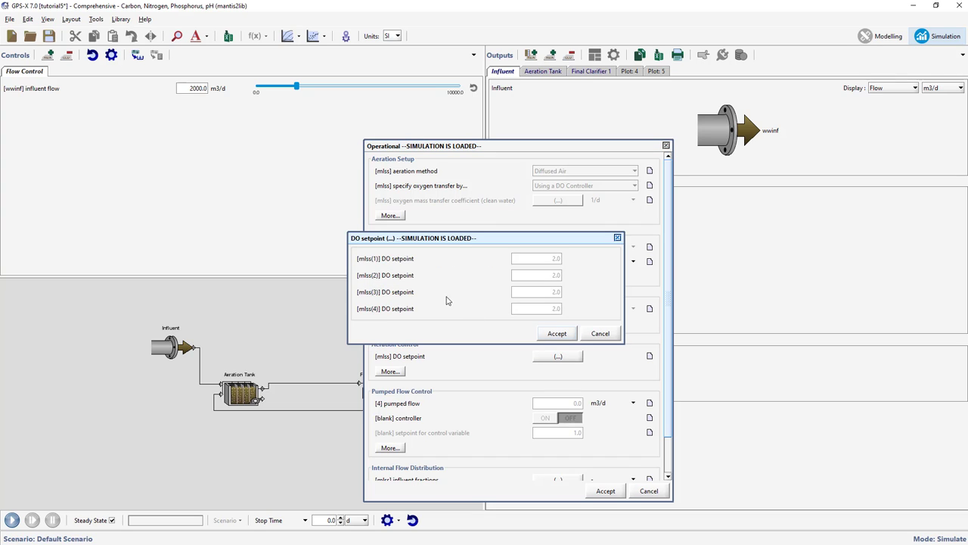
left_click_drag(402, 262, 63, 77)
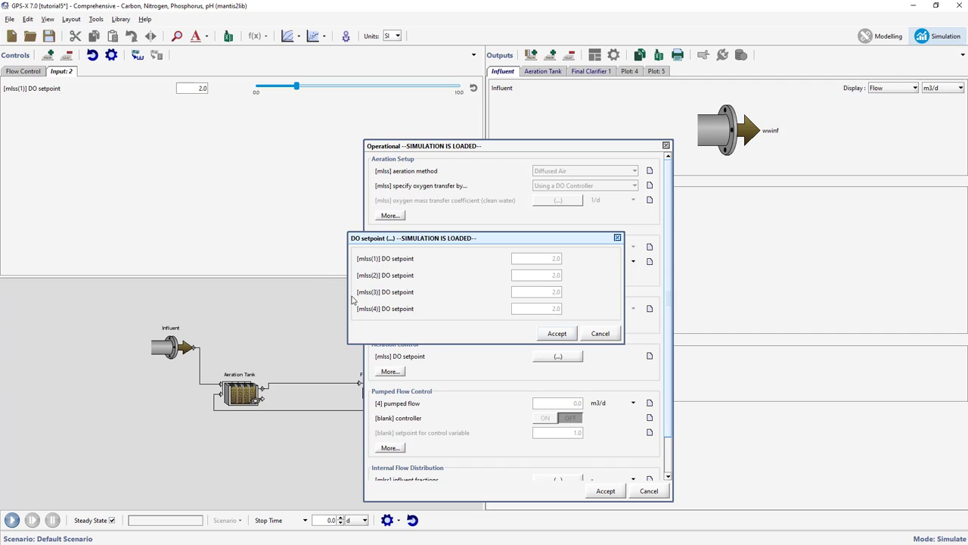
left_click_drag(382, 312, 26, 114)
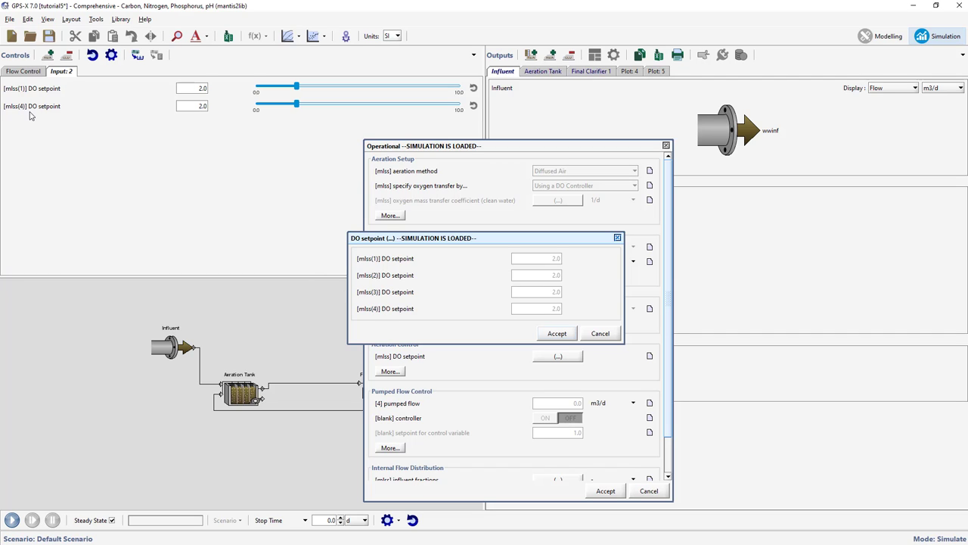
left_click(558, 335)
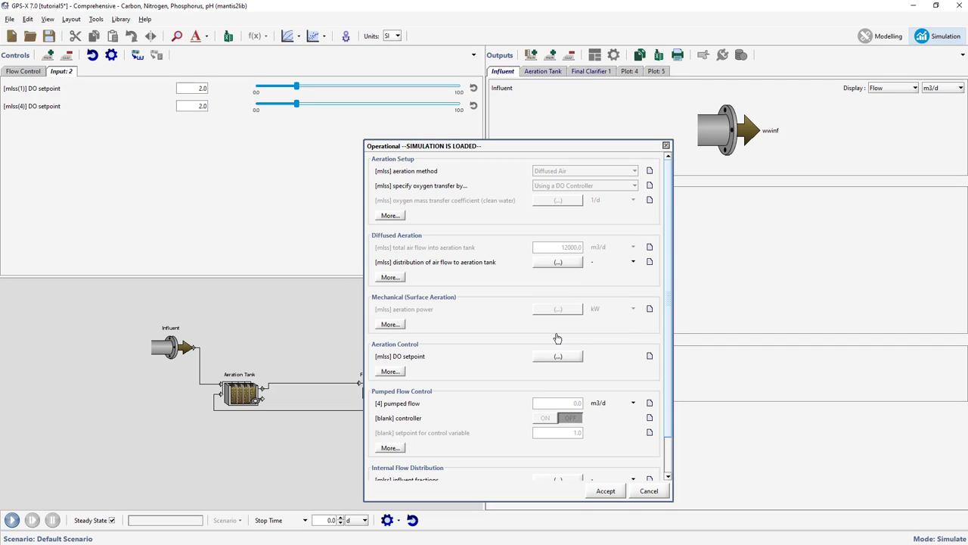
left_click(606, 492)
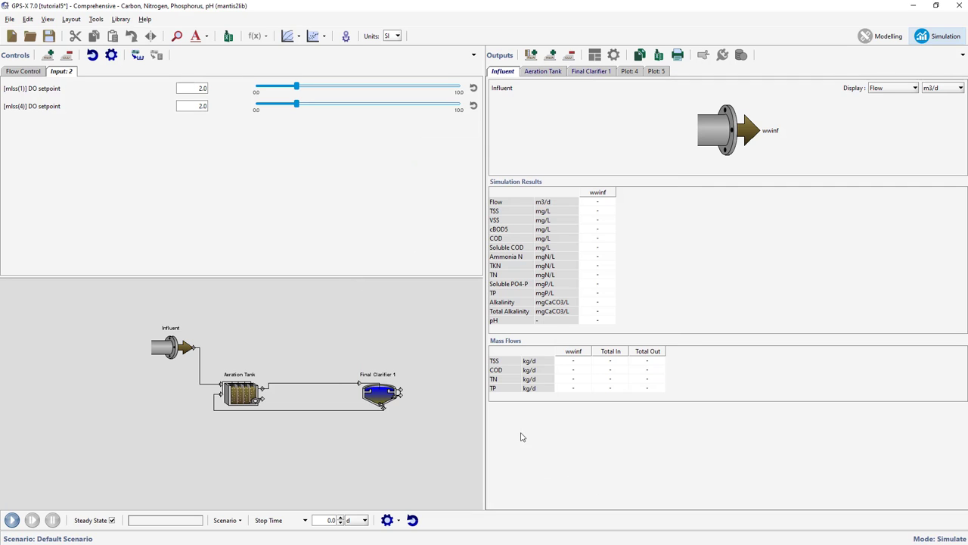
Rename the new input control group as DO Setpoints
double_click(62, 72)
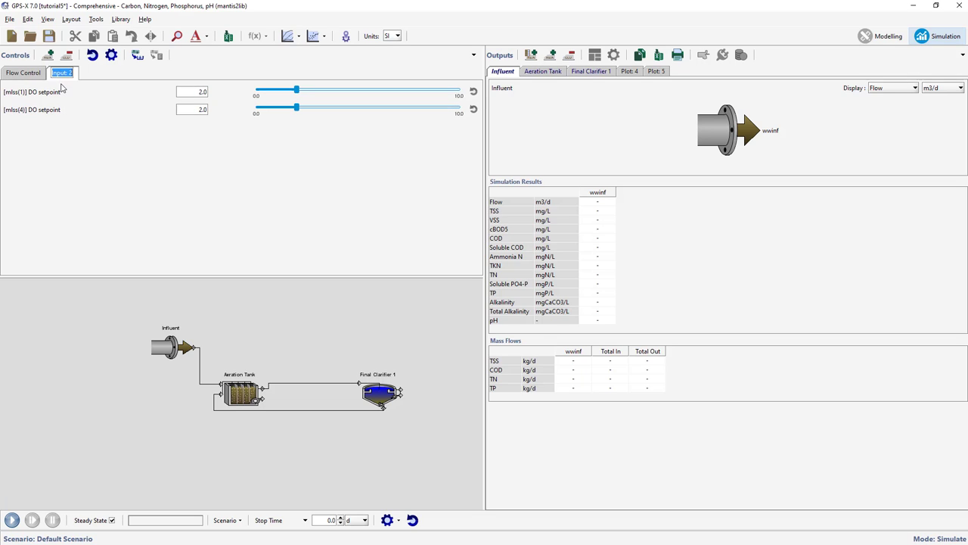
type("DO")
type(" Setpoints")
key("Return")
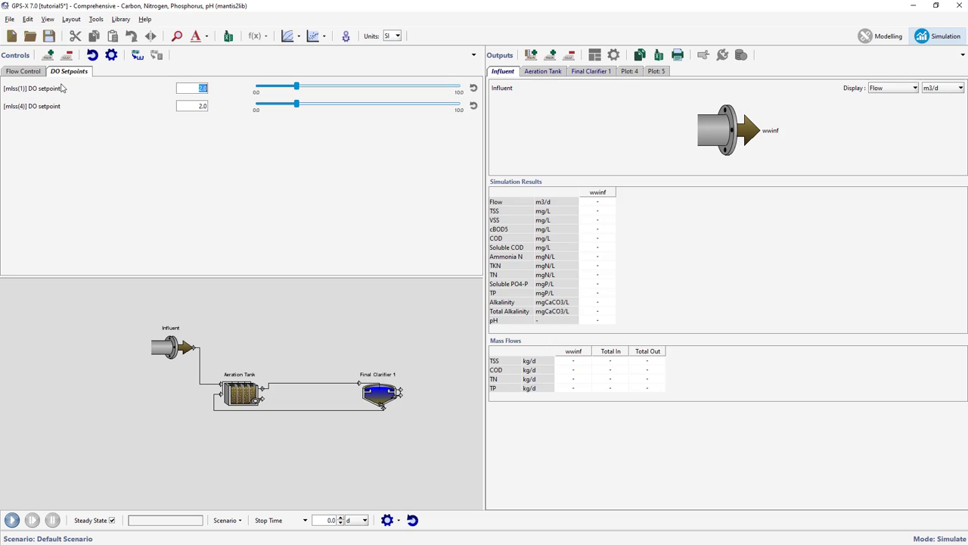
Plot the dissolved oxygen state variables of aeration tank reactors 1 and 4 together on a new output graph
right_click(241, 394)
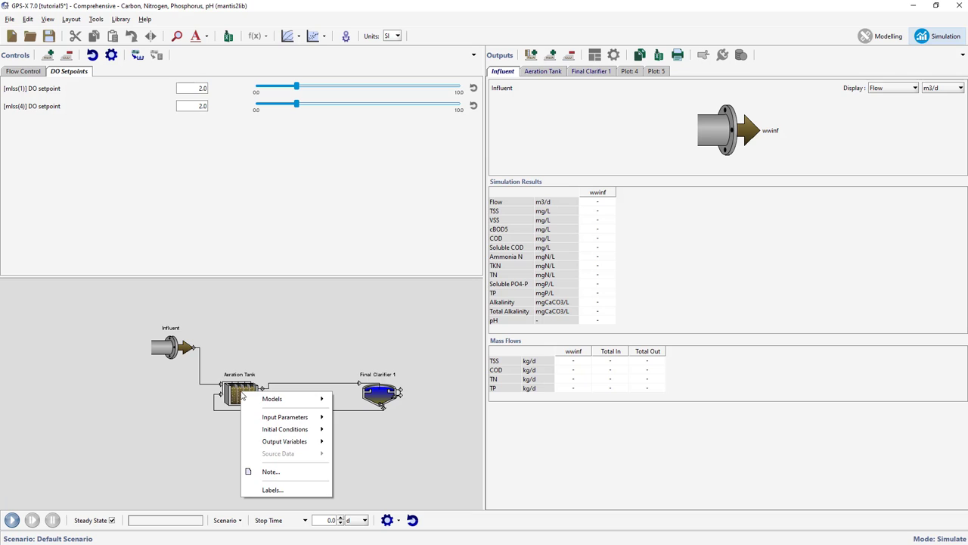
mouse_move(260, 447)
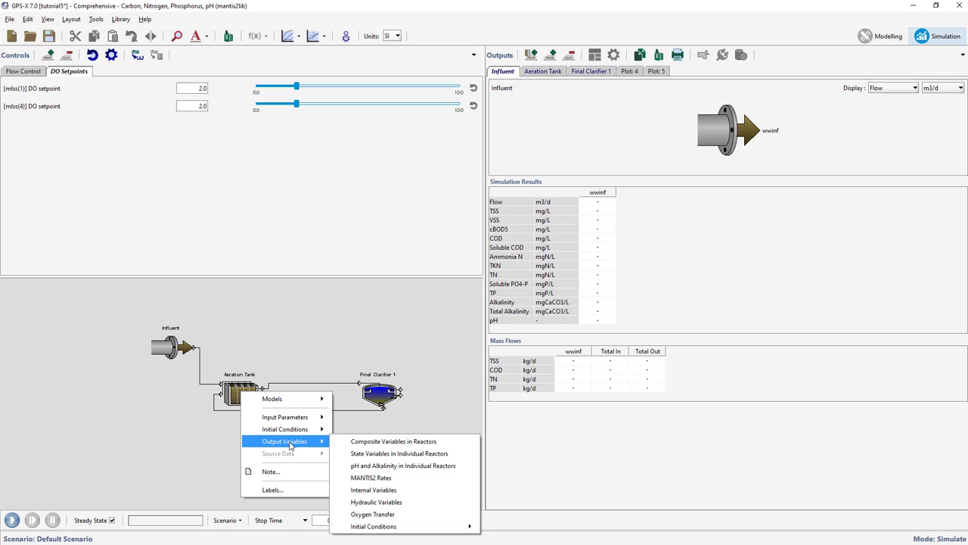
left_click(342, 454)
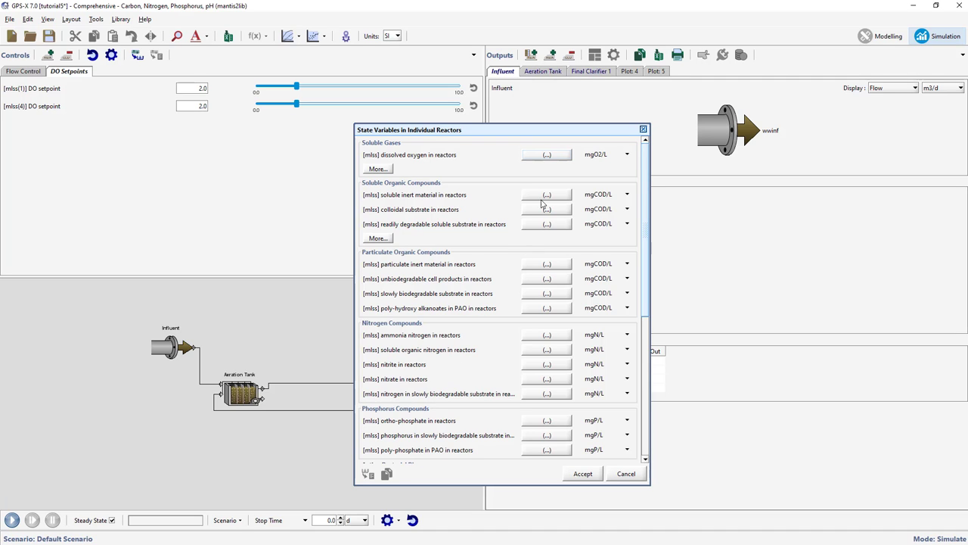
left_click(547, 155)
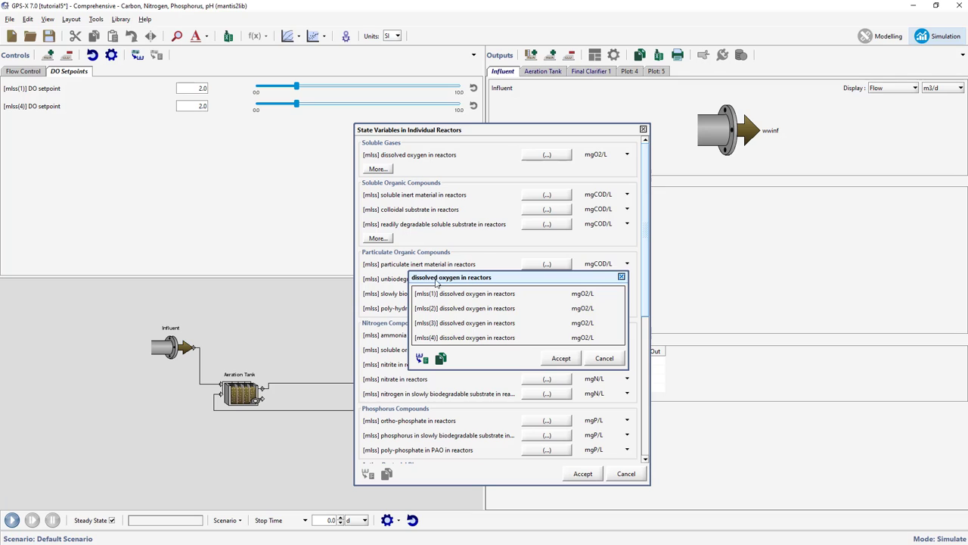
left_click_drag(443, 295, 683, 73)
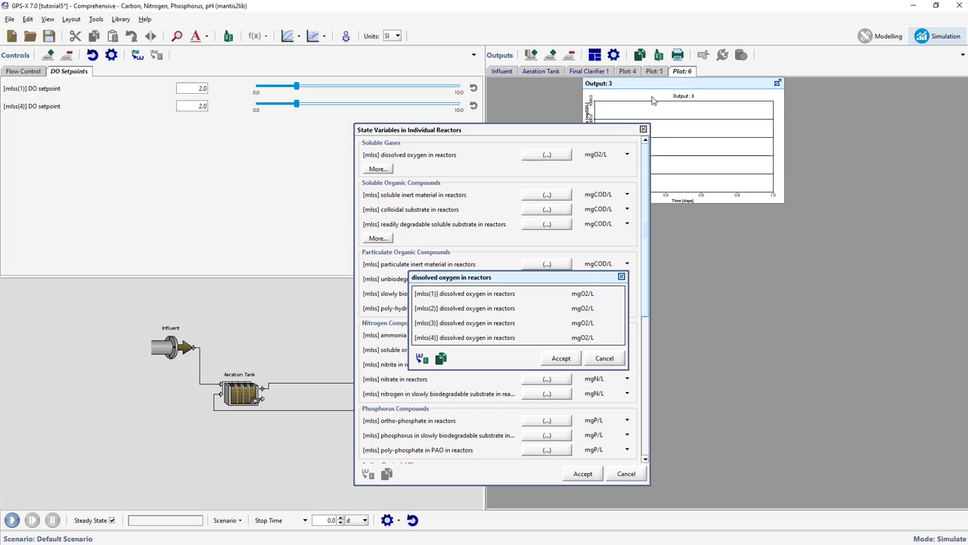
left_click_drag(439, 340, 698, 168)
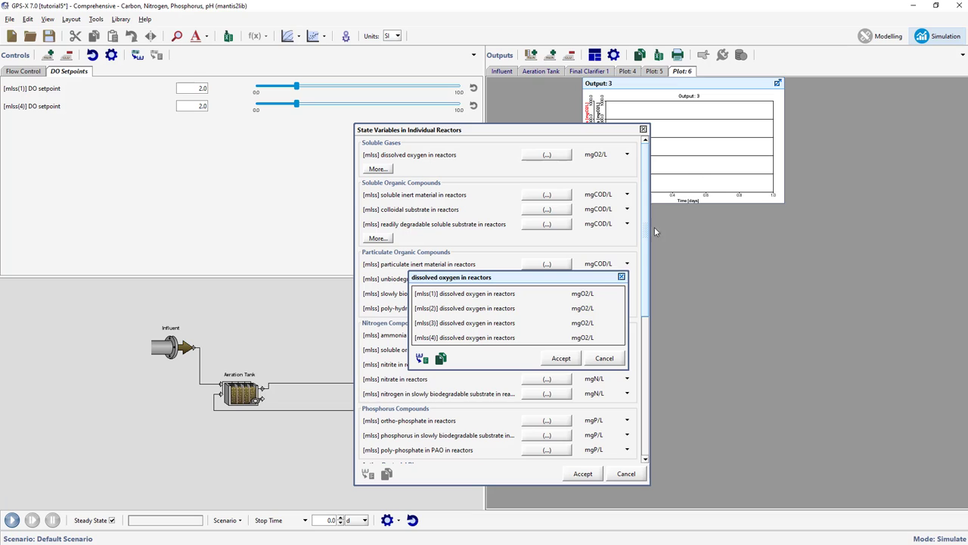
left_click(560, 359)
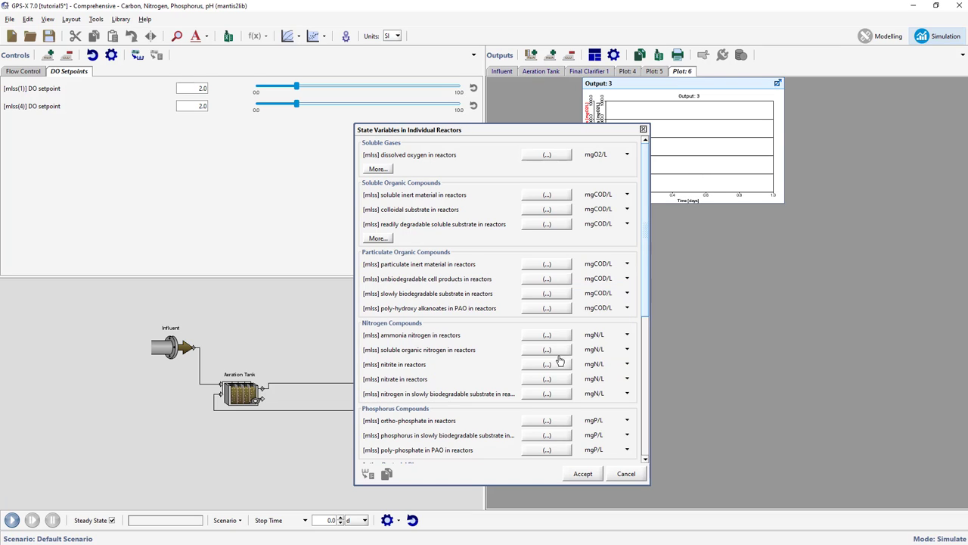
left_click(582, 474)
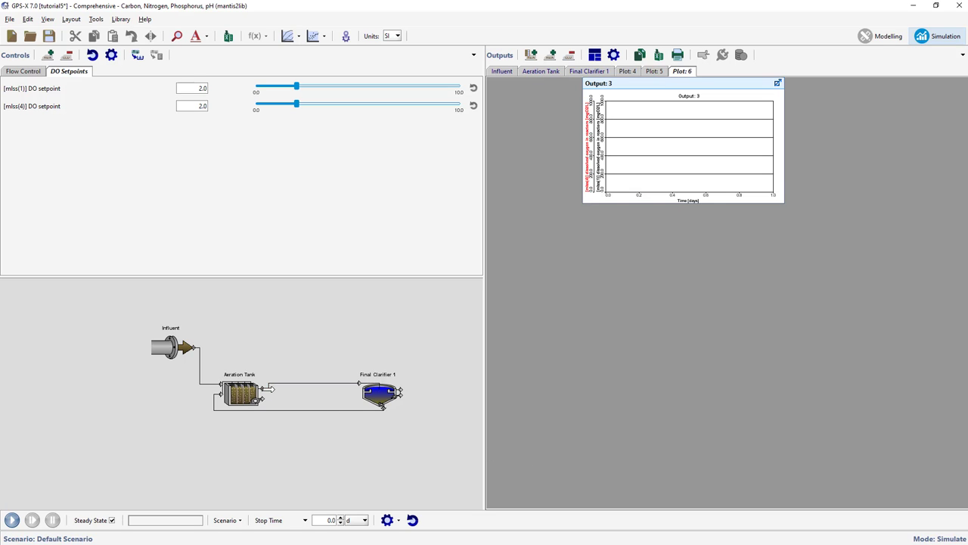
Add the ammonia nitrogen state variable of the aeration tank's outlet stream to the dissolved oxygen graph
right_click(265, 390)
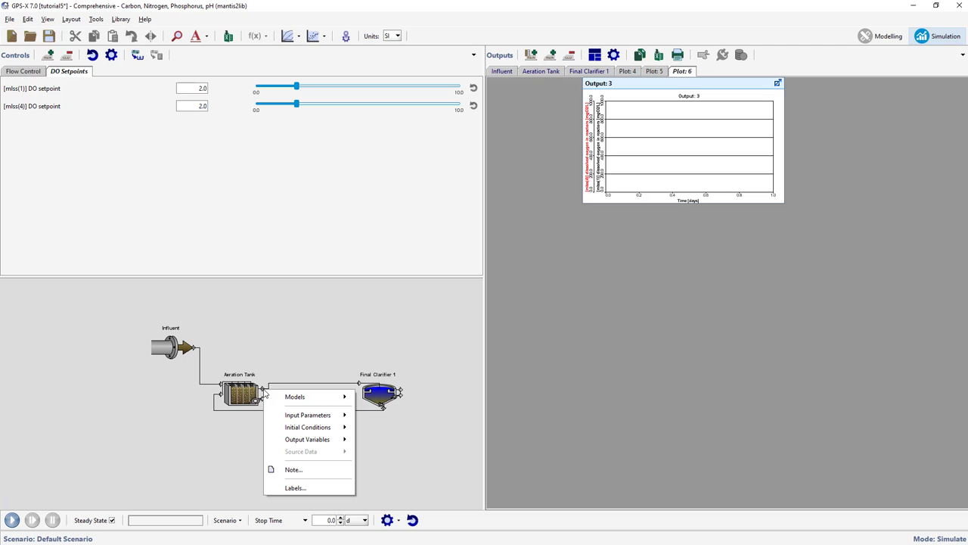
mouse_move(268, 440)
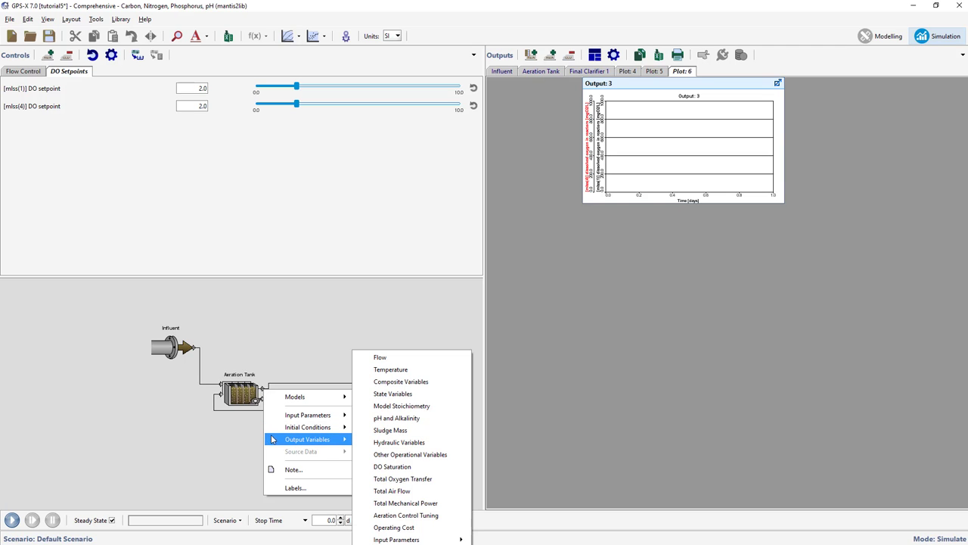
left_click(385, 395)
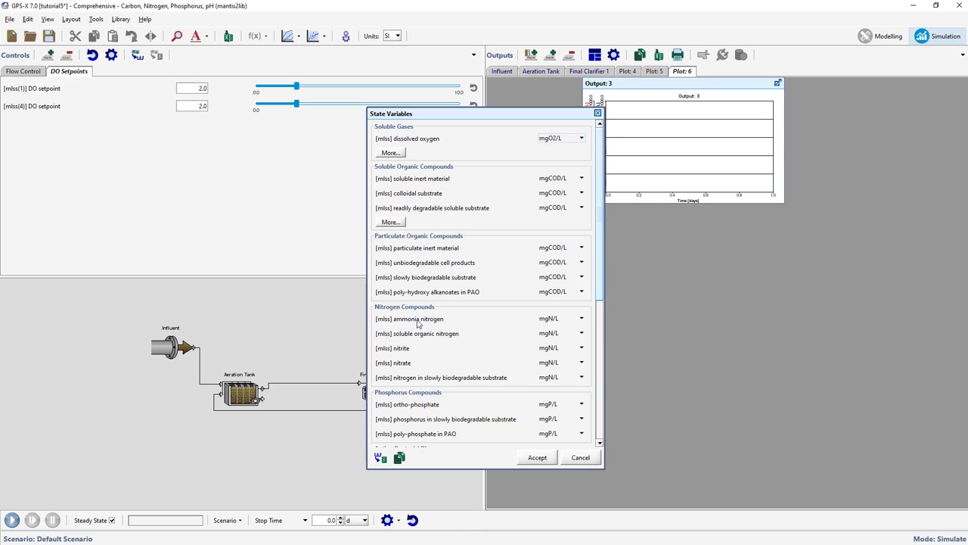
left_click_drag(418, 324, 685, 154)
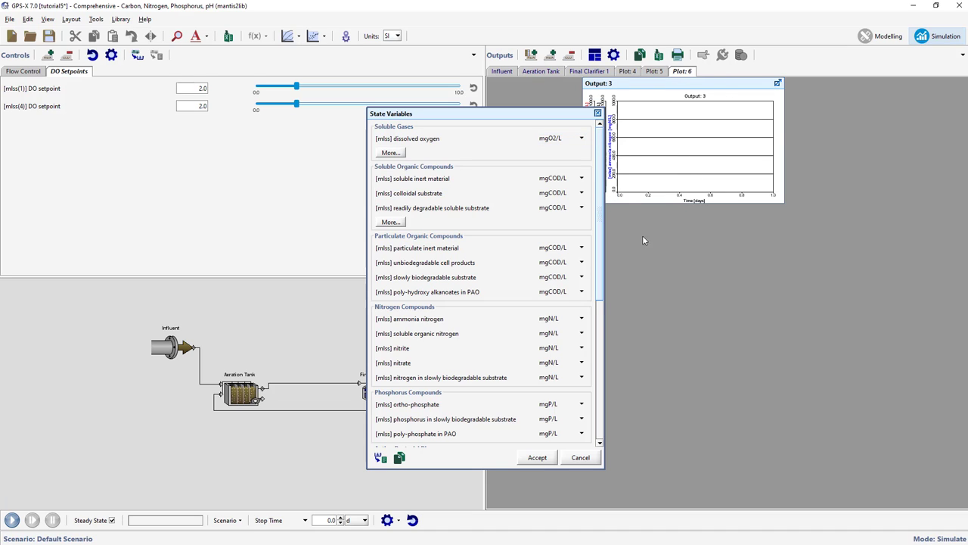
left_click(537, 457)
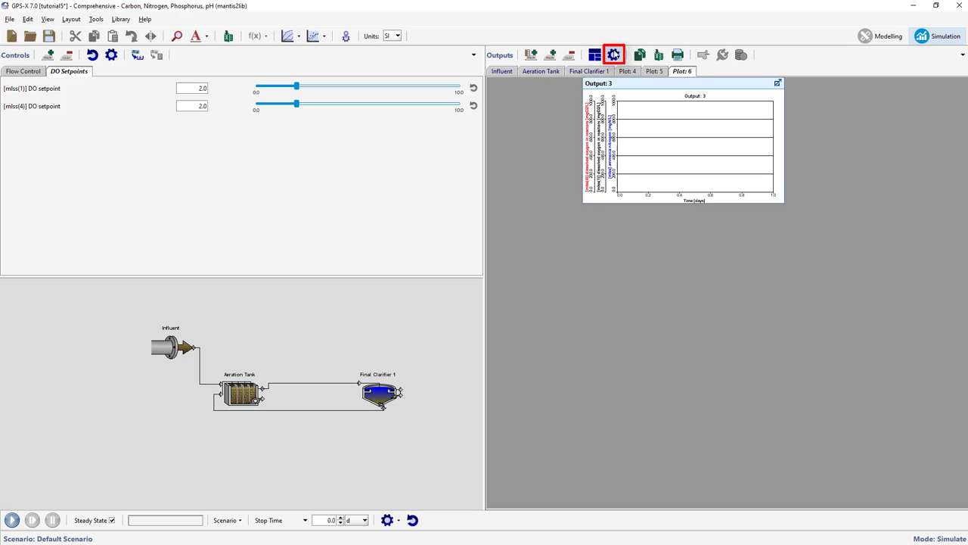
Title the graph Dissolved Oxygen and Ammonia Nitrogen and set the maximum of all three variables to 10
left_click(614, 54)
type("Dissolve")
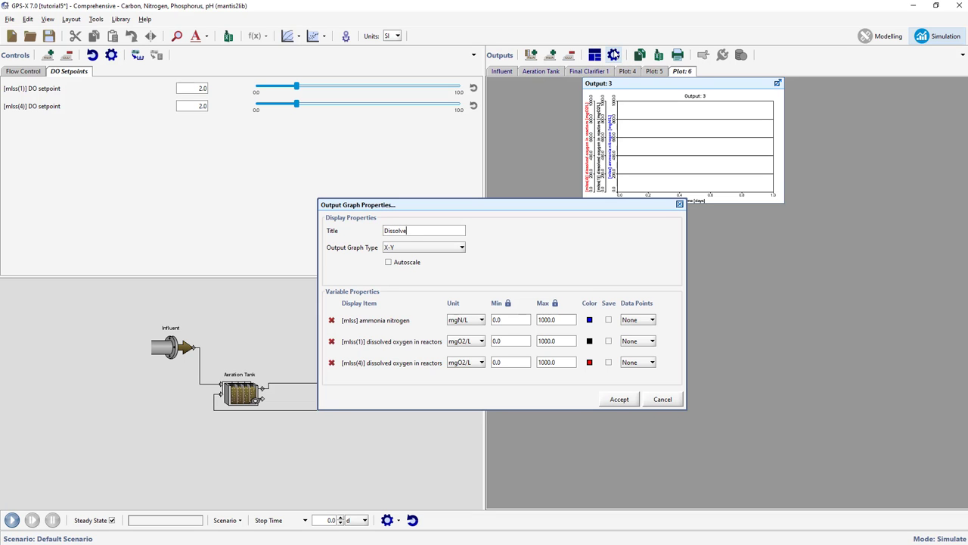
type("d Oxyge")
type("n and Amm")
type("onia Nitro")
type("gen")
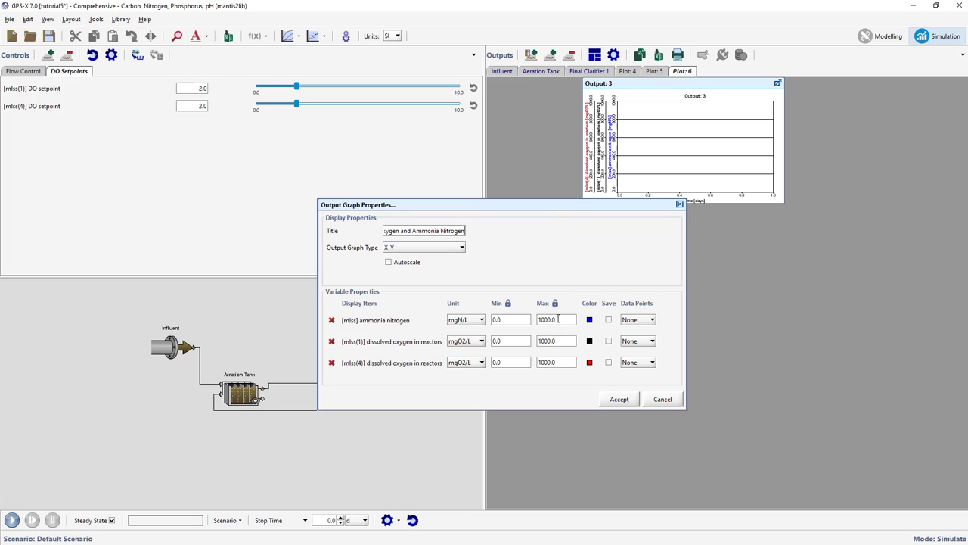
left_click_drag(559, 320, 537, 320)
type("10")
left_click(619, 399)
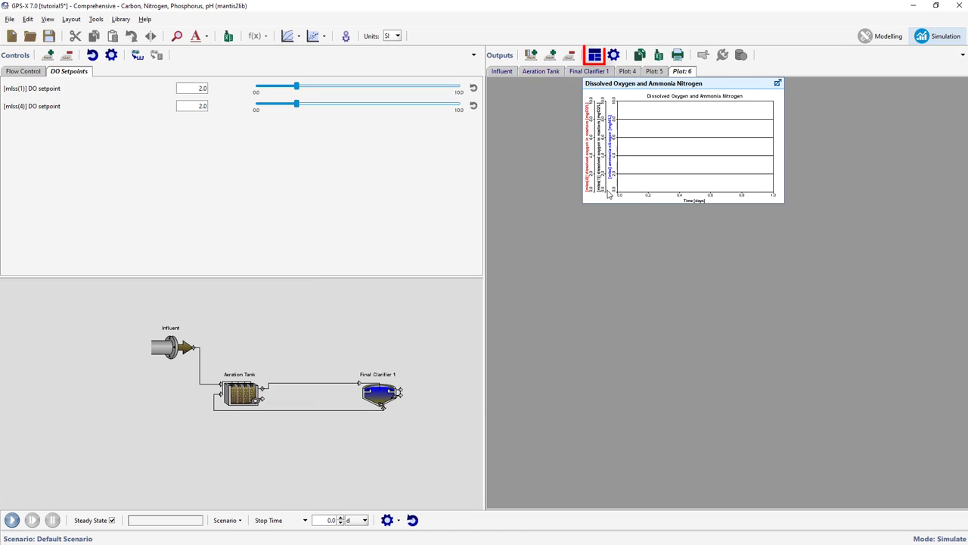
Auto-arrange the graph to fill the output area and save the layout
left_click(596, 60)
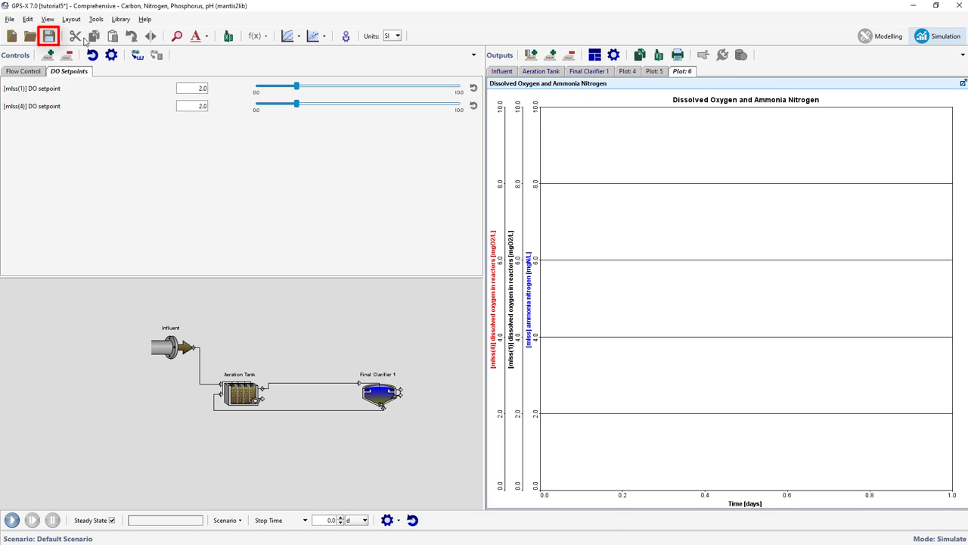
left_click(48, 37)
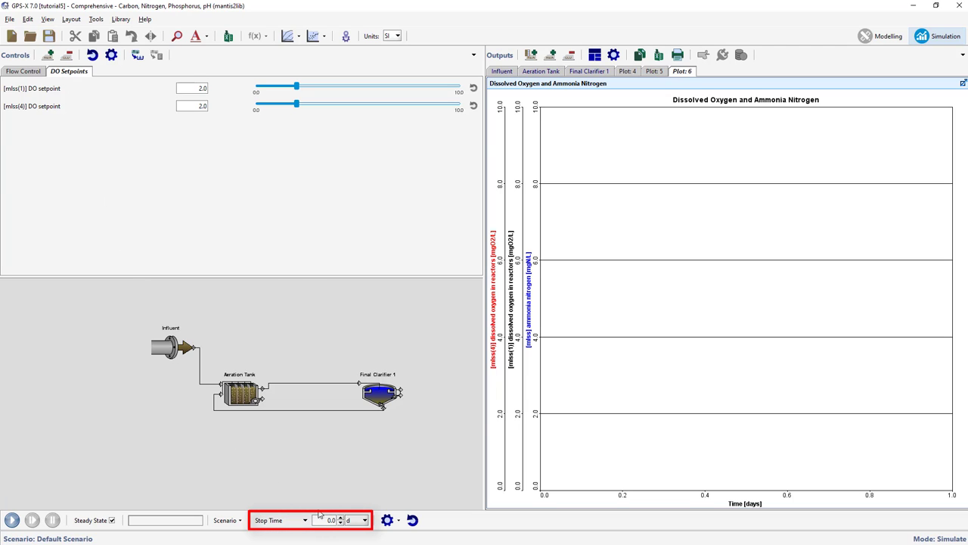
Run the simulation with a 20-day stop time and raise the reactor 4 DO setpoint to 3.8 during the run
left_click_drag(326, 519, 350, 520)
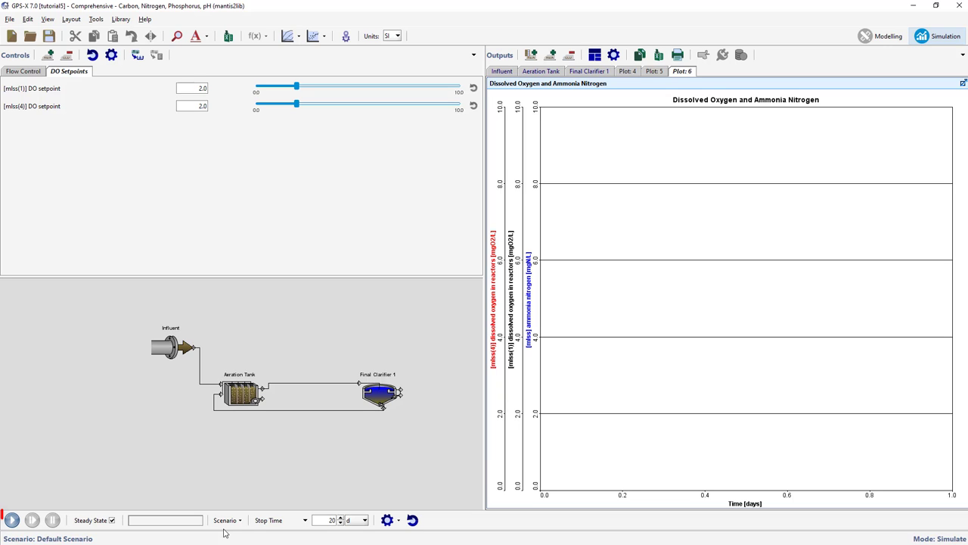
left_click(12, 521)
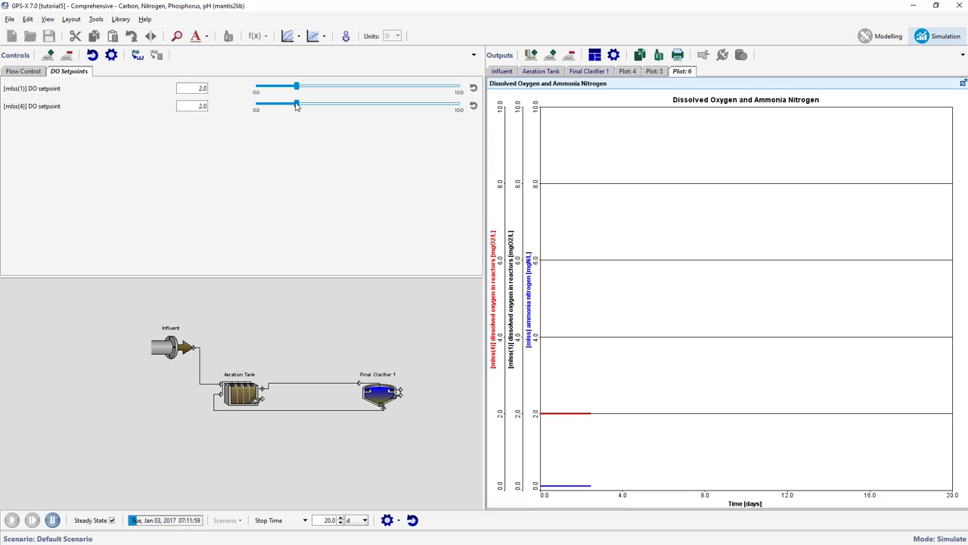
left_click_drag(297, 106, 333, 104)
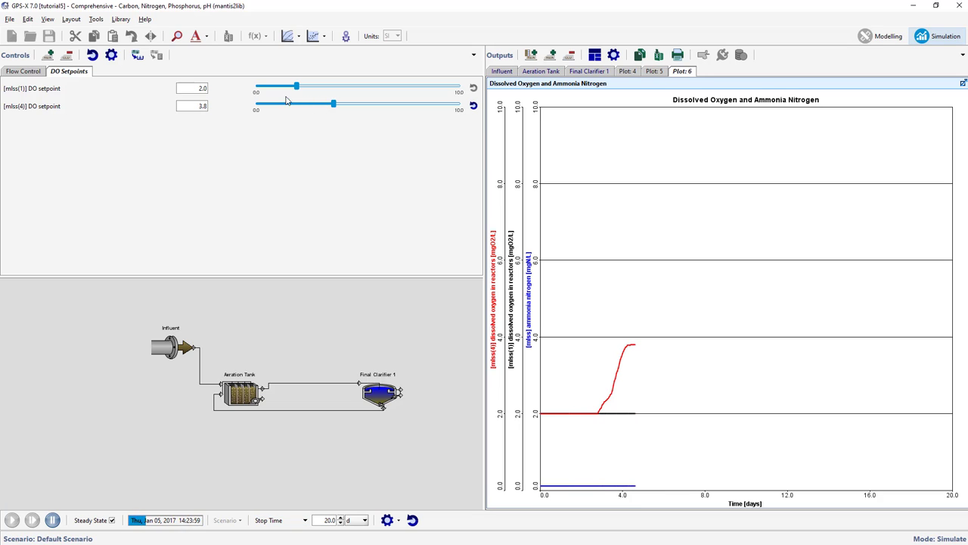
While the simulation runs, raise the influent flow to 5700 m3/d and the reactor 1 DO setpoint to 4.25
left_click(36, 73)
left_click_drag(297, 87, 372, 91)
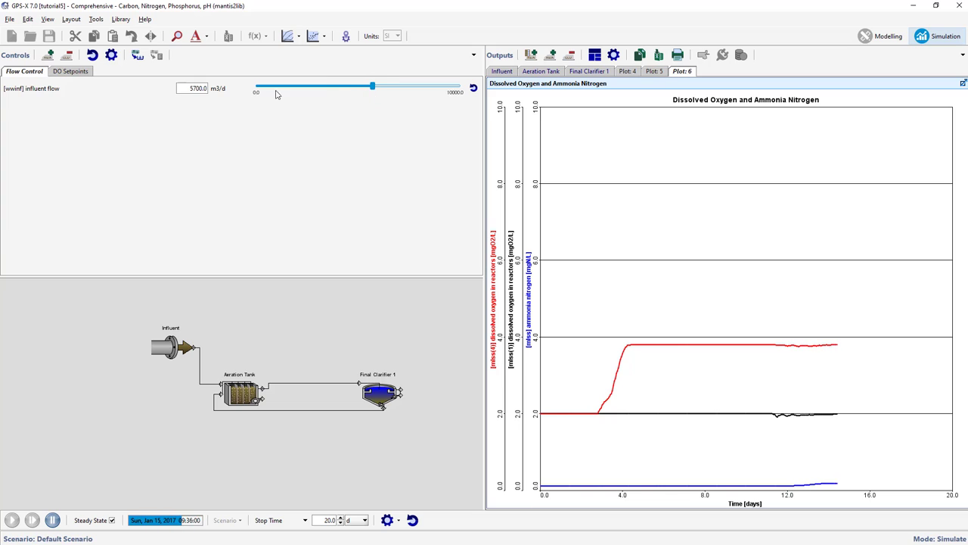
left_click(91, 74)
left_click_drag(234, 87, 342, 99)
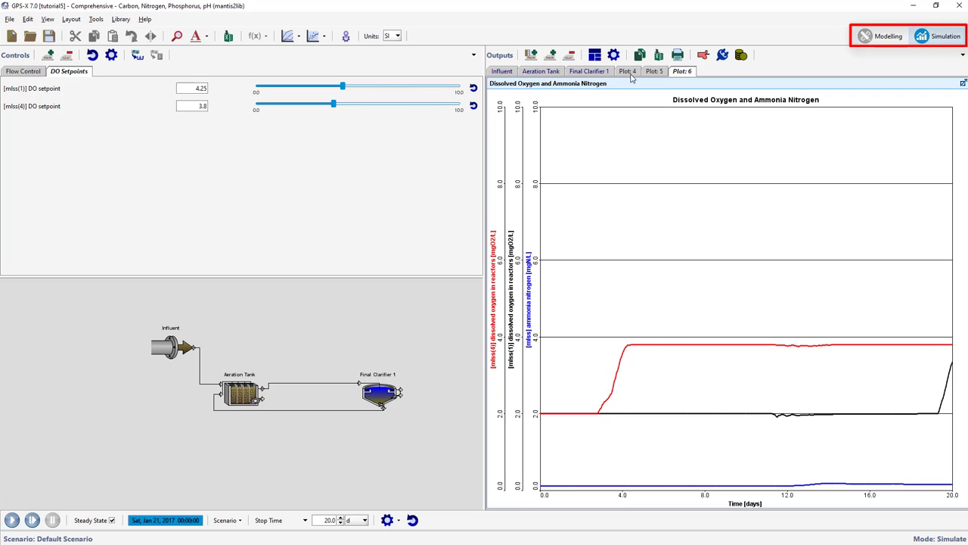
Return to modelling mode and copy the cryptic name of the aeration tank effluent's mixed liquor suspended solids variable to the clipboard
left_click(879, 38)
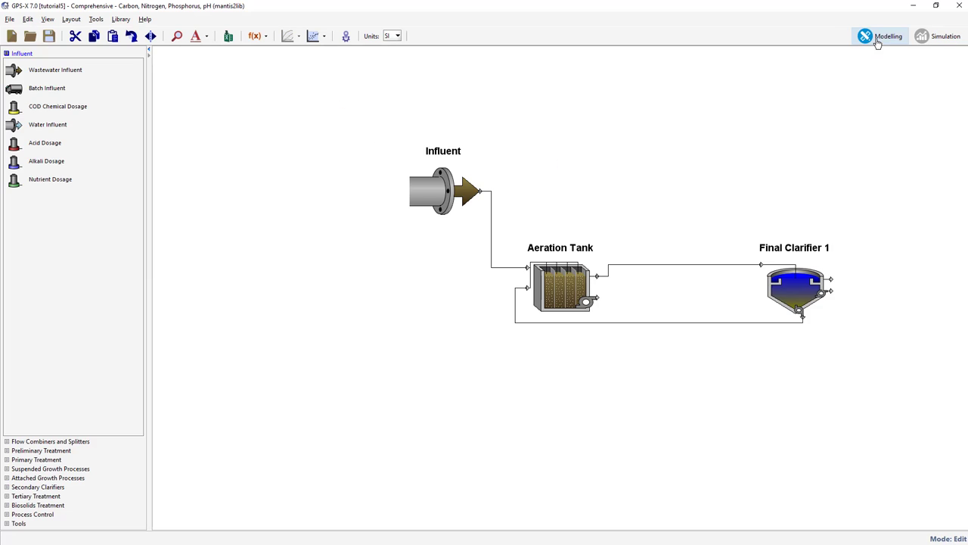
right_click(600, 275)
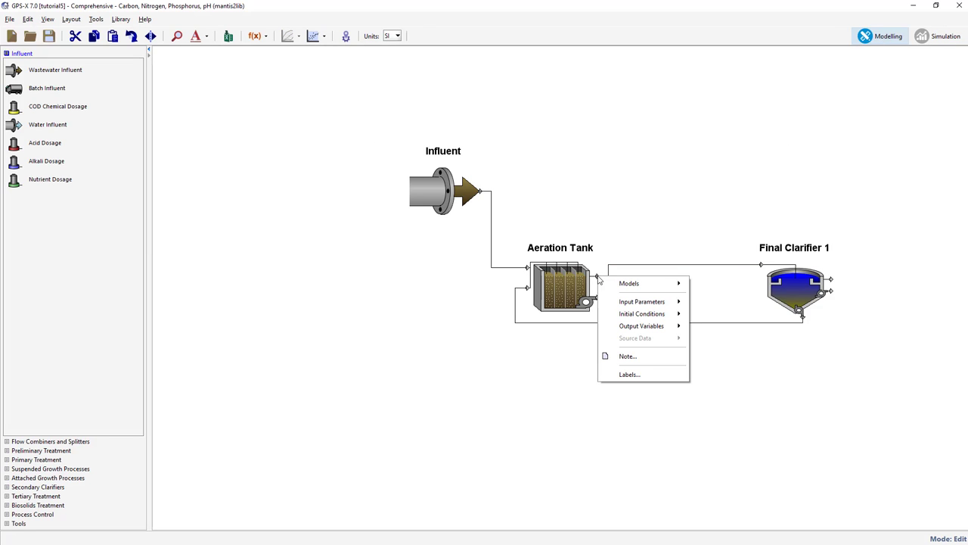
mouse_move(611, 327)
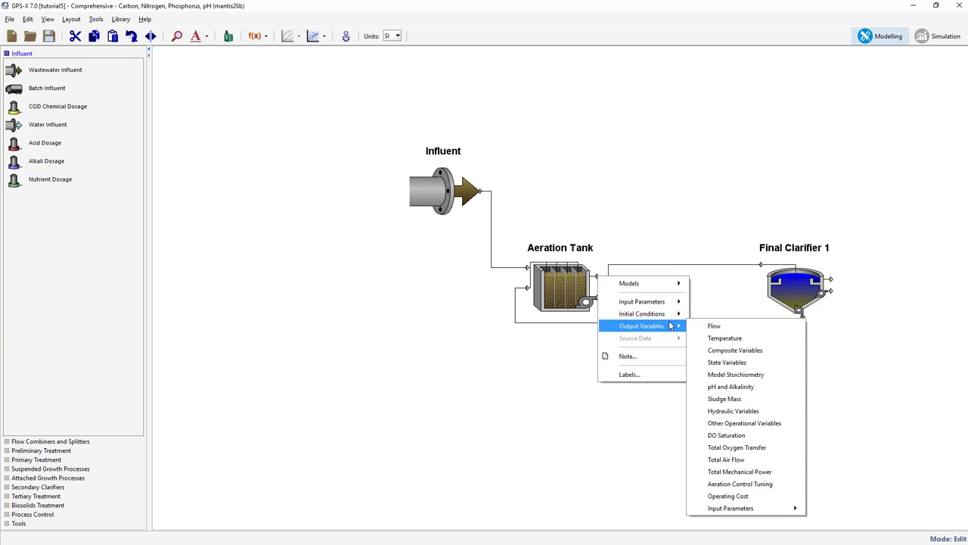
left_click(704, 350)
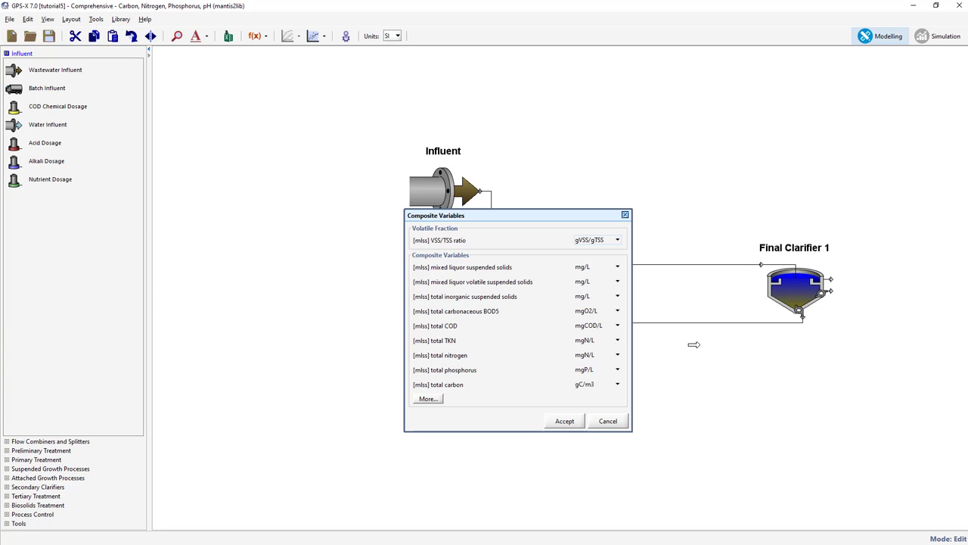
right_click(507, 269)
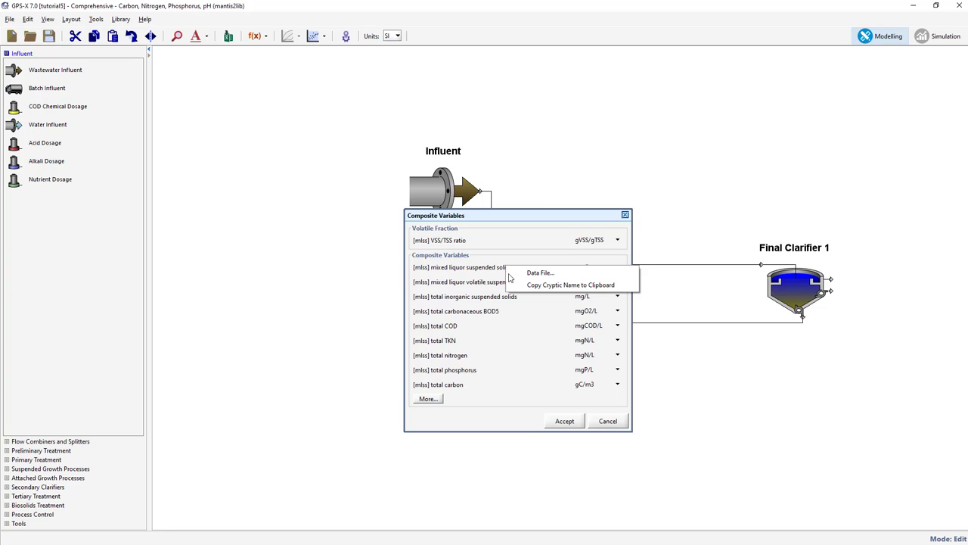
left_click(513, 285)
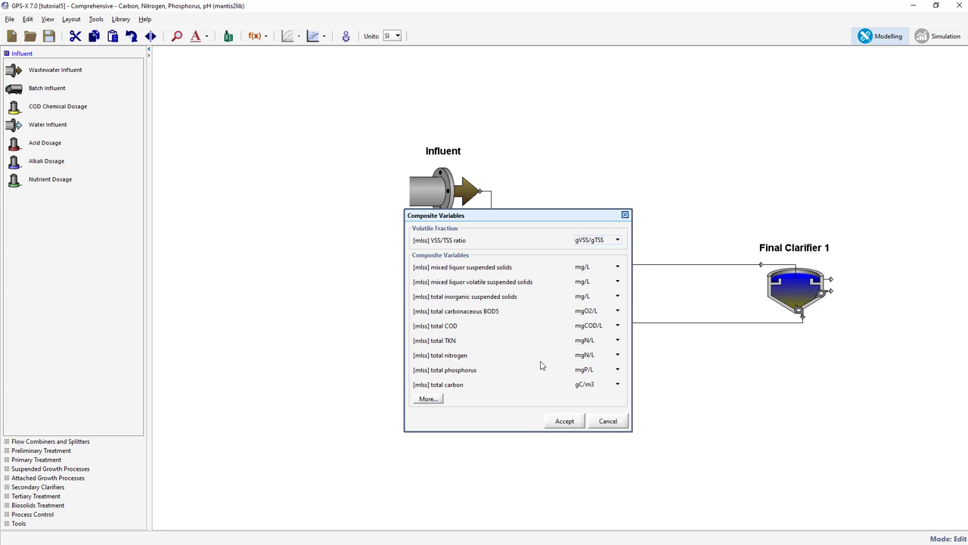
left_click(559, 421)
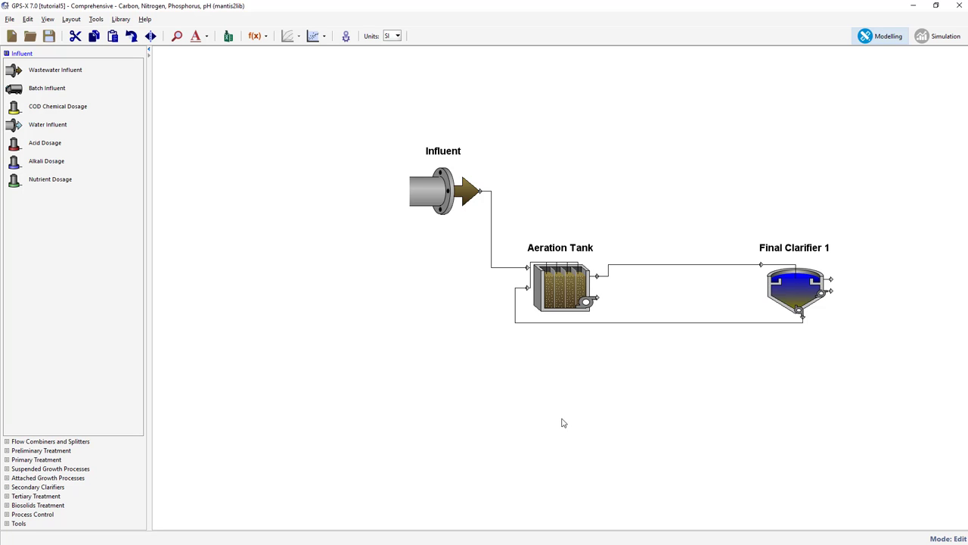
Turn on the pumped flow controller in Final Clarifier 1's operational parameters and set its control variable setpoint to 2000
right_click(797, 294)
mouse_move(851, 317)
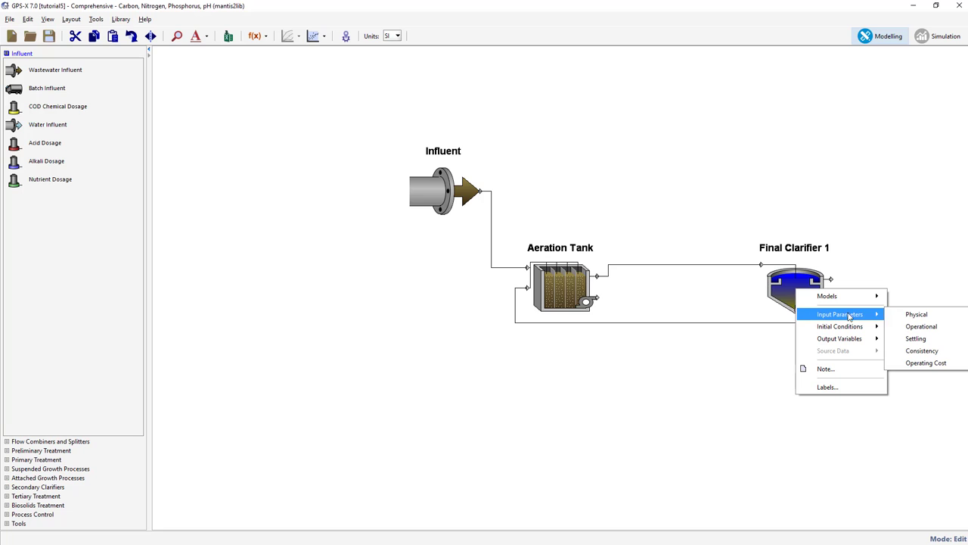
left_click(898, 330)
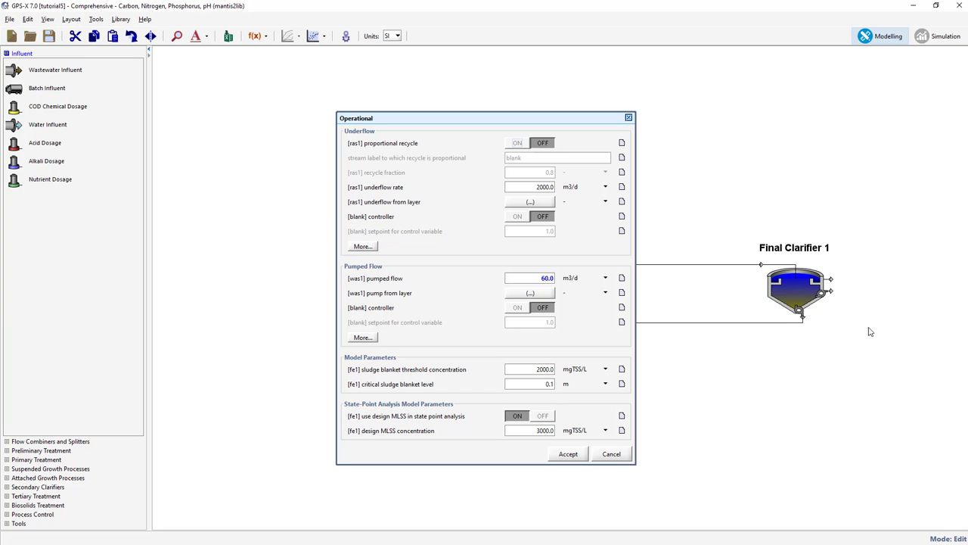
left_click(518, 312)
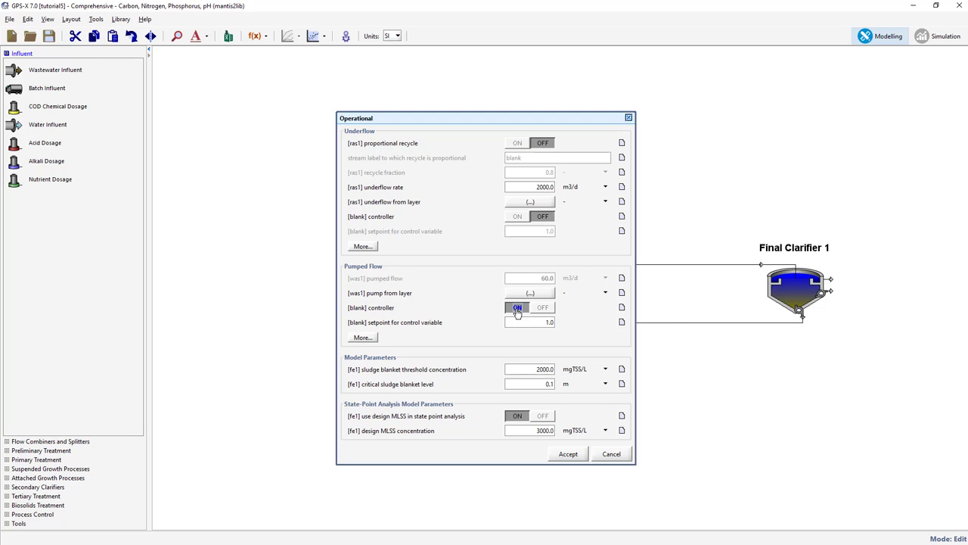
left_click_drag(532, 321, 567, 325)
In the pumped flow controller setup, set the control variable to xmlss, sampling time to 0.05 d and direct controller effect to OFF
left_click(363, 337)
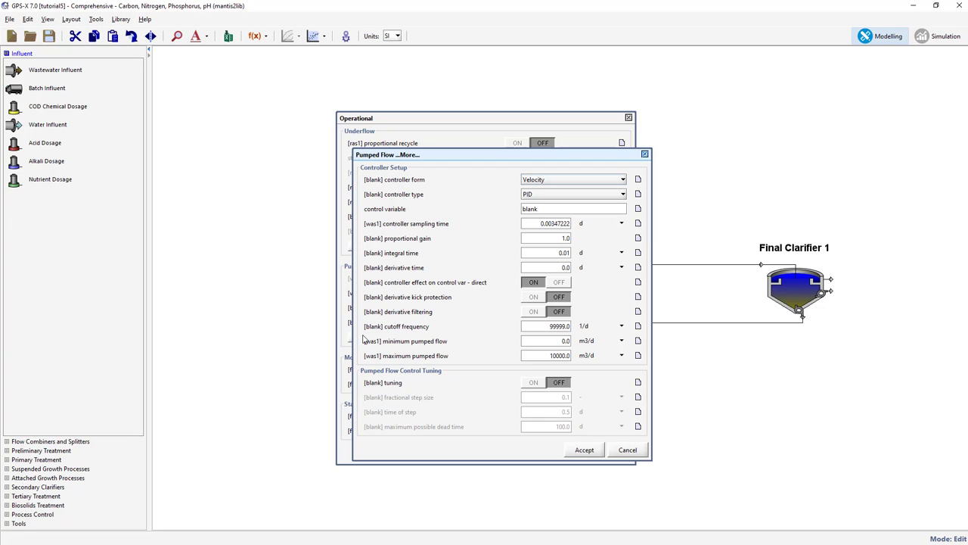
double_click(554, 207)
type("xmlss")
double_click(556, 223)
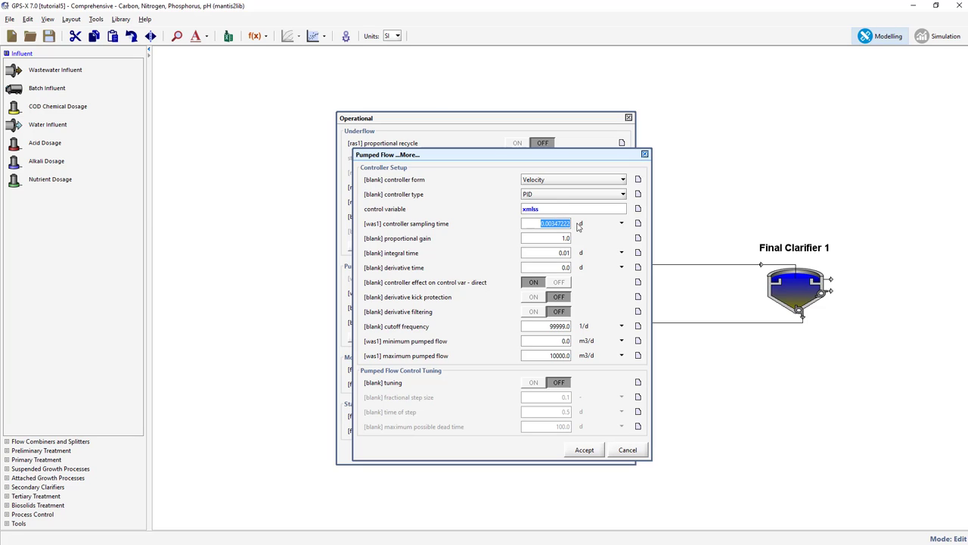
type("0.05")
left_click(560, 283)
left_click(559, 283)
Set the maximum pumped flow to 200 m3/d, accept the clarifier's operational settings and save the layout
double_click(560, 355)
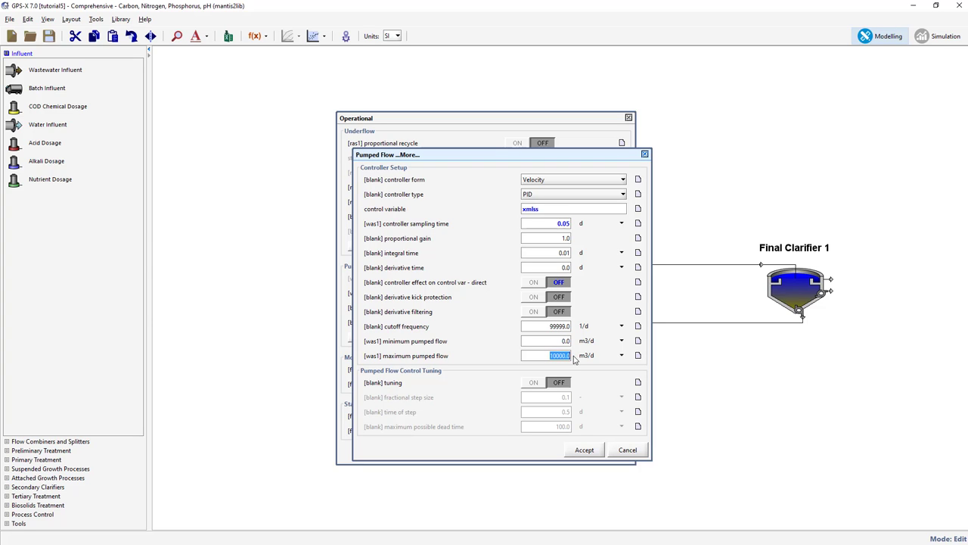
type("200")
left_click(582, 450)
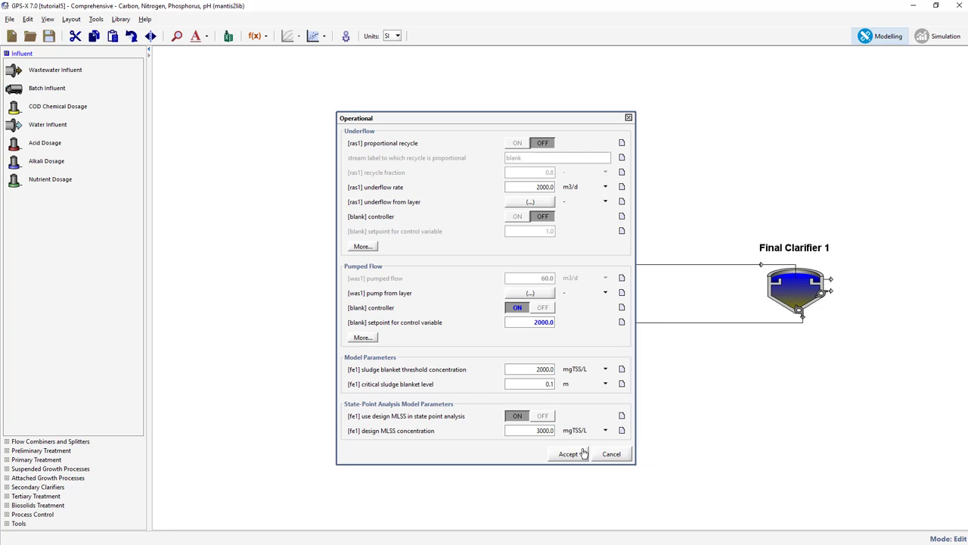
left_click(574, 454)
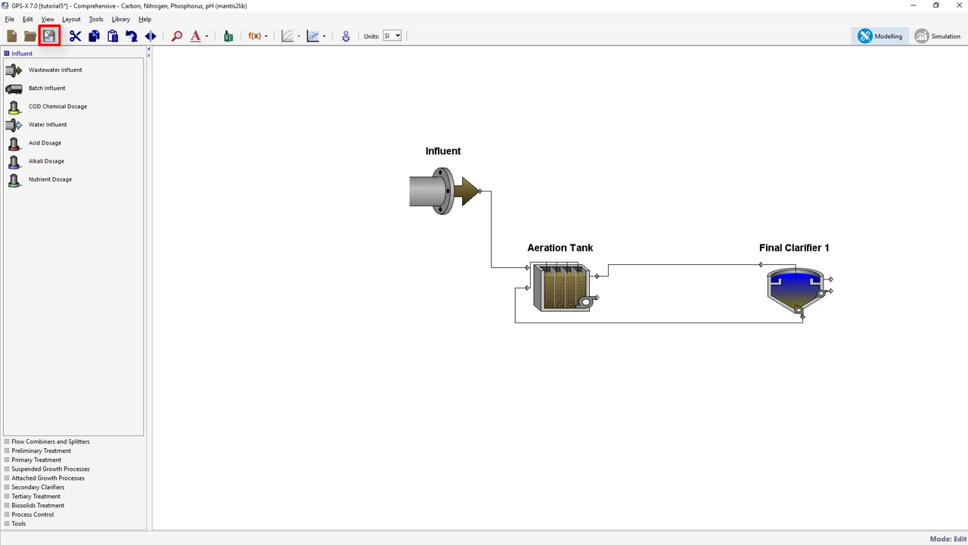
left_click(48, 36)
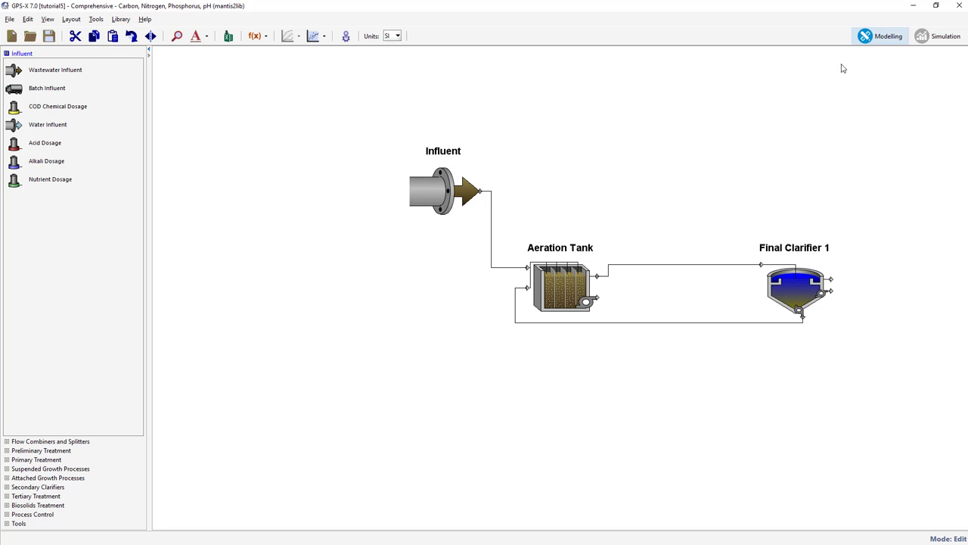
Switch to simulation mode and add the clarifier's xmlss controller switch and control variable setpoint to a new input control tab
left_click(923, 39)
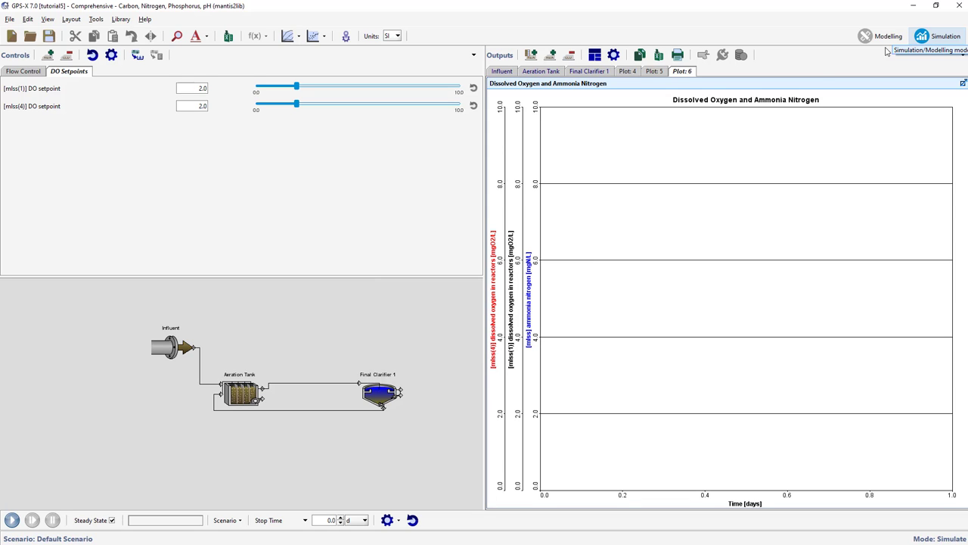
right_click(382, 397)
mouse_move(413, 419)
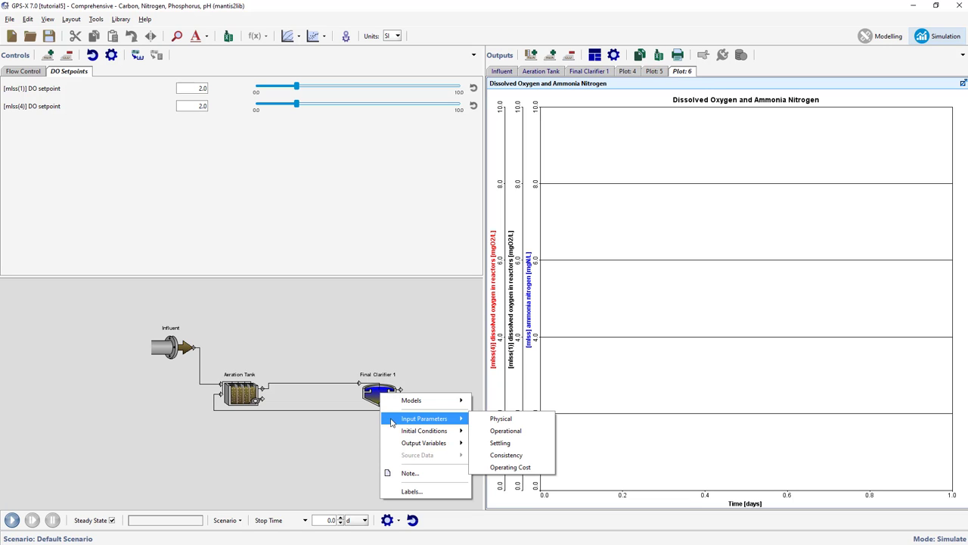
left_click(489, 430)
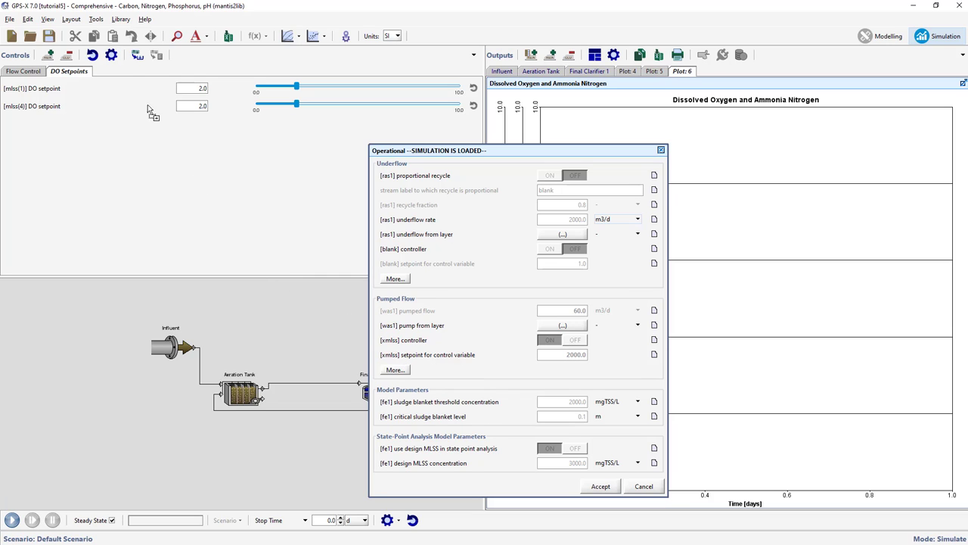
left_click_drag(147, 104, 104, 73)
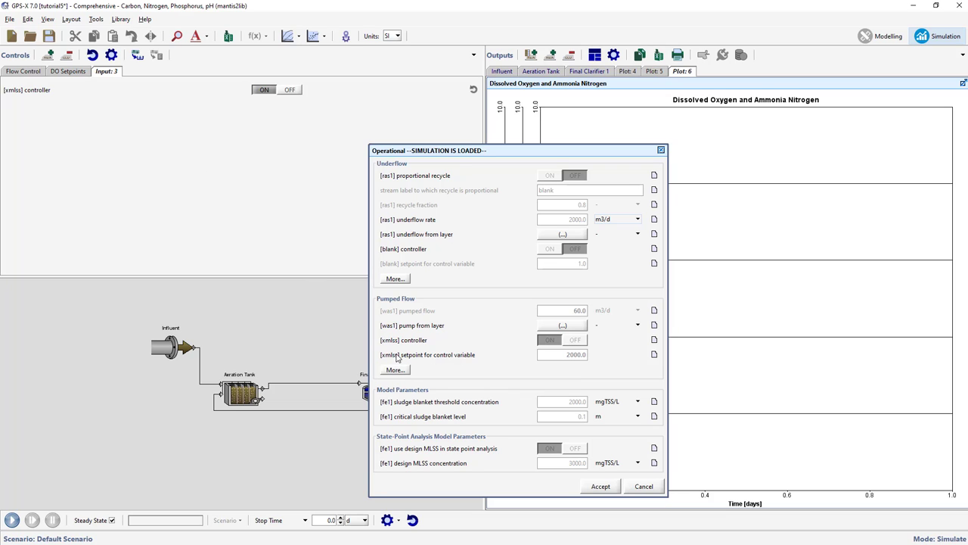
left_click_drag(395, 354, 17, 105)
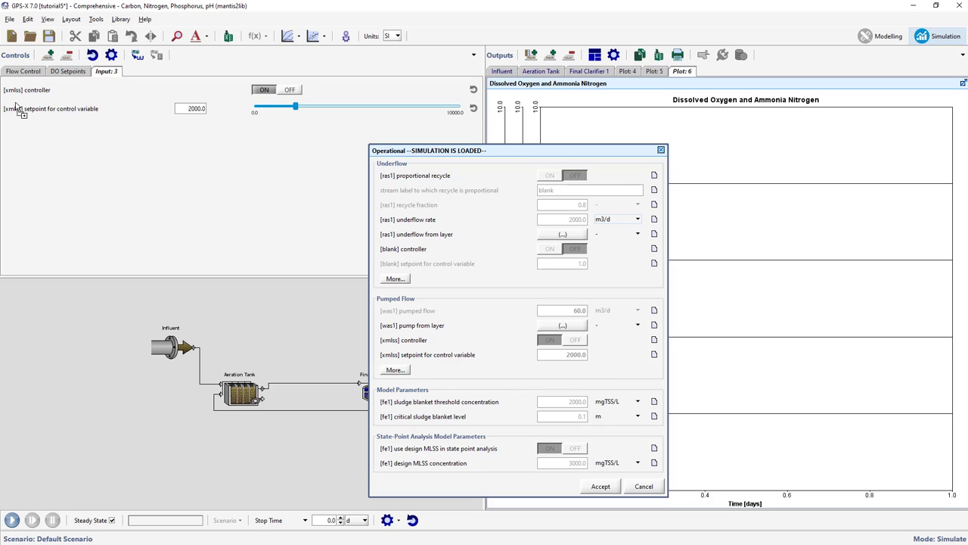
Add the xmlss proportional gain, integral time and derivative time to the same control tab and close the clarifier's parameter forms
left_click(392, 370)
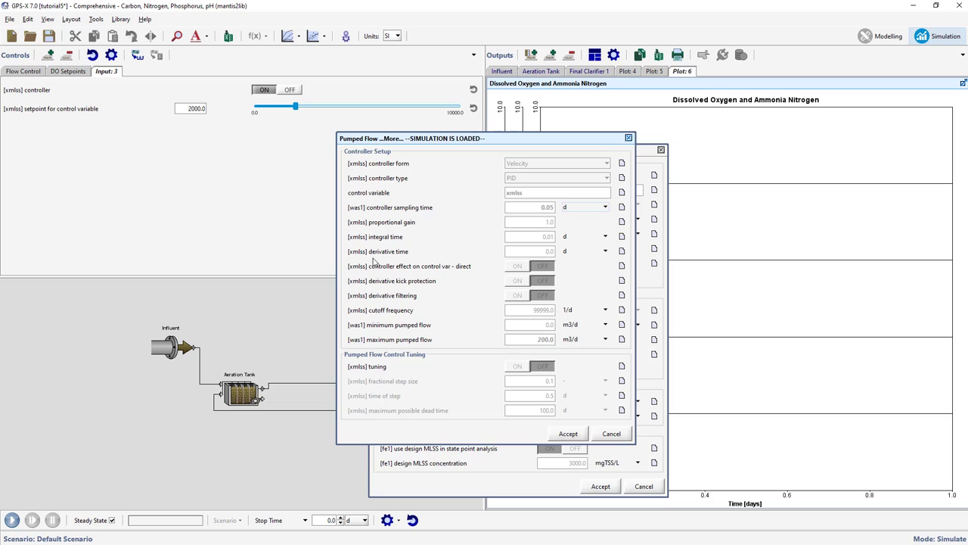
left_click_drag(366, 224, 38, 127)
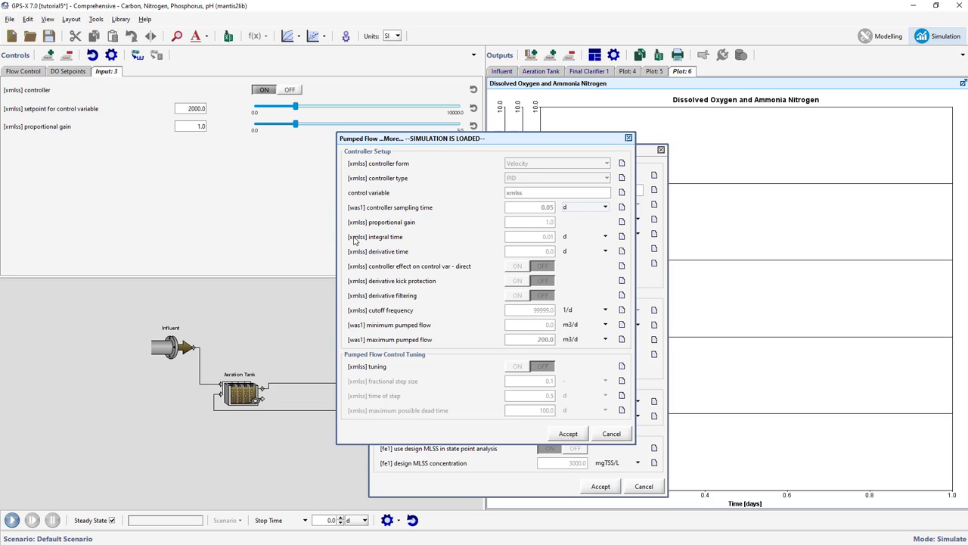
left_click_drag(355, 240, 39, 142)
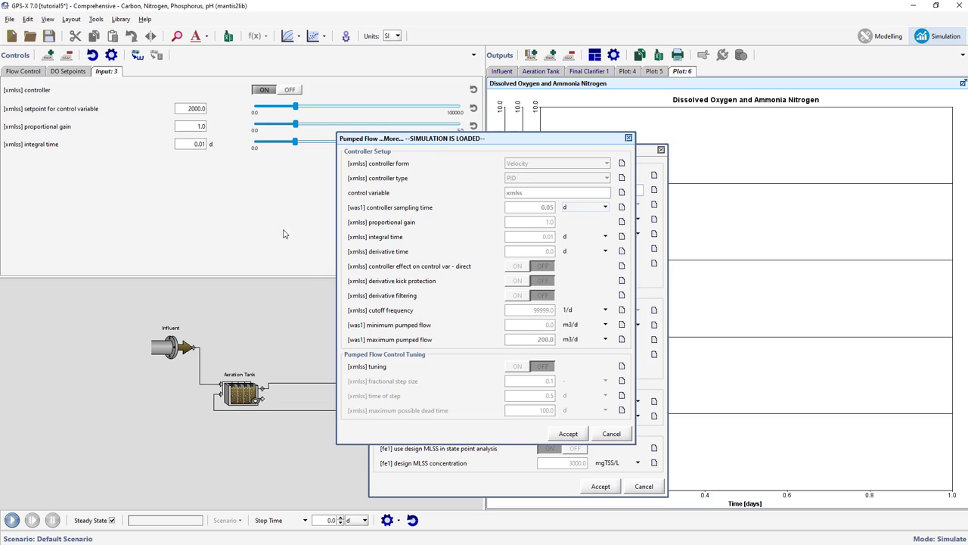
left_click_drag(357, 251, 34, 170)
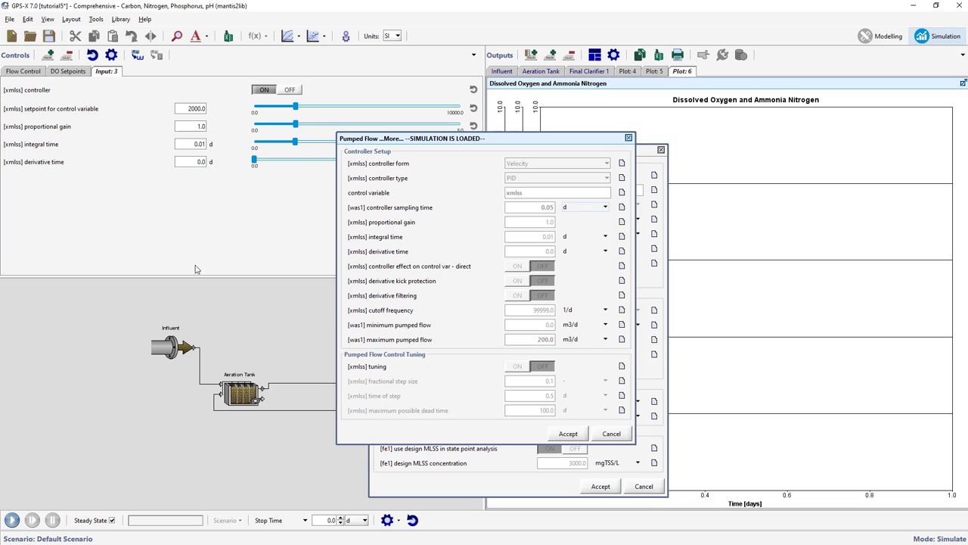
left_click(568, 434)
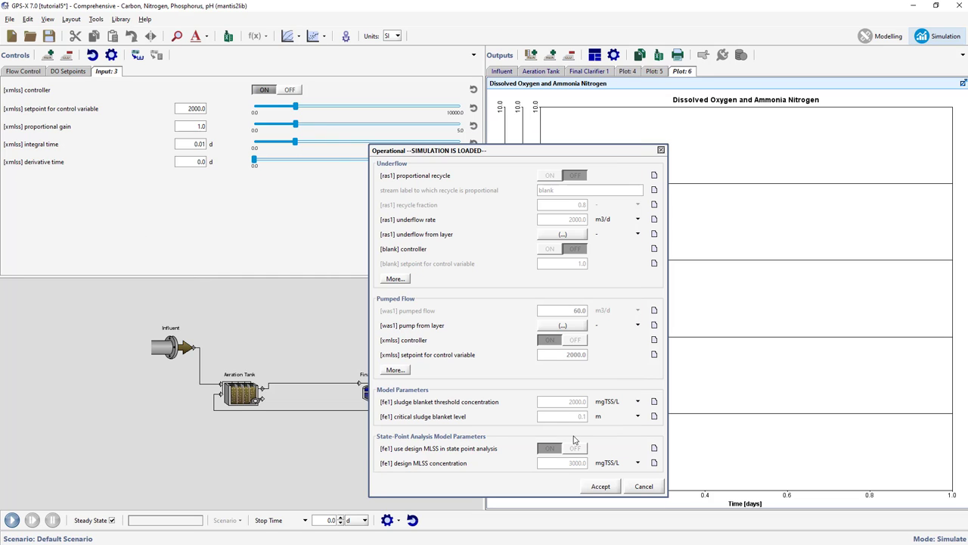
left_click(600, 487)
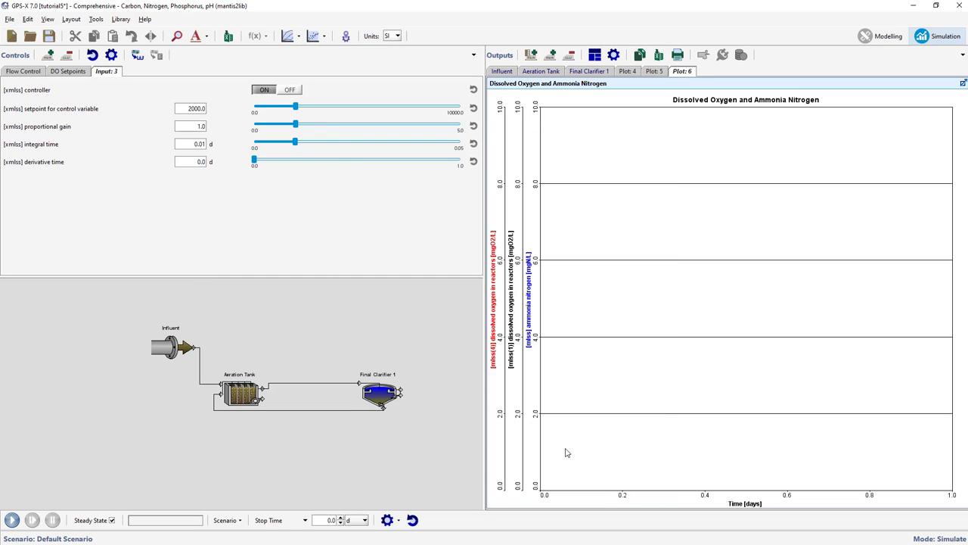
Rename the new input control tab to MLSS Controls
double_click(107, 72)
type("MLS")
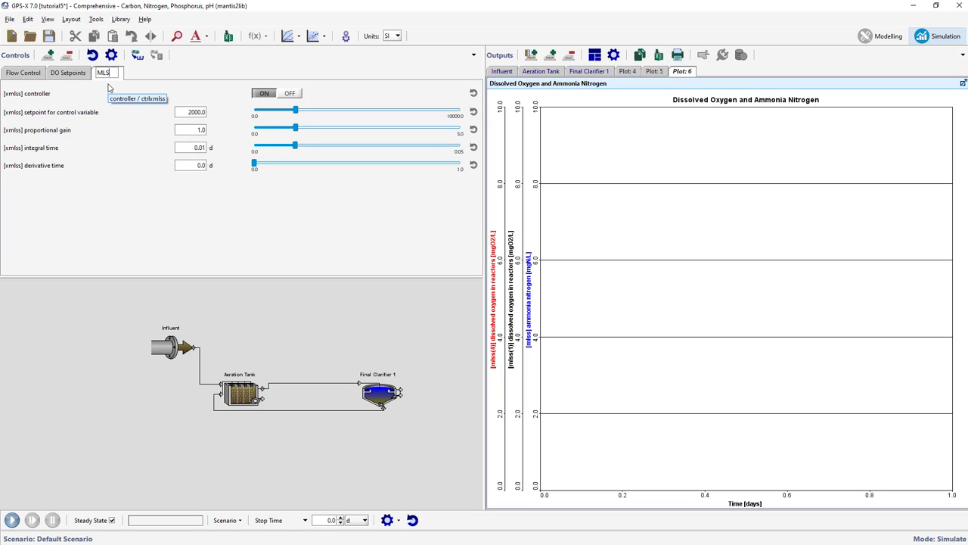
type("S controls")
key("Return")
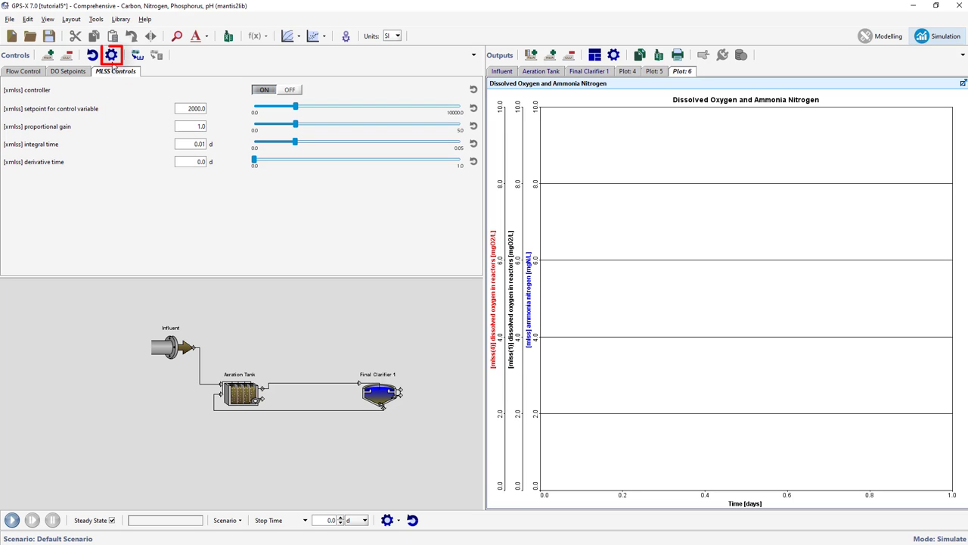
Set the MLSS control maximums to 4000 for the setpoint, 50 for proportional gain, and 10 d for integral and derivative time
left_click(112, 55)
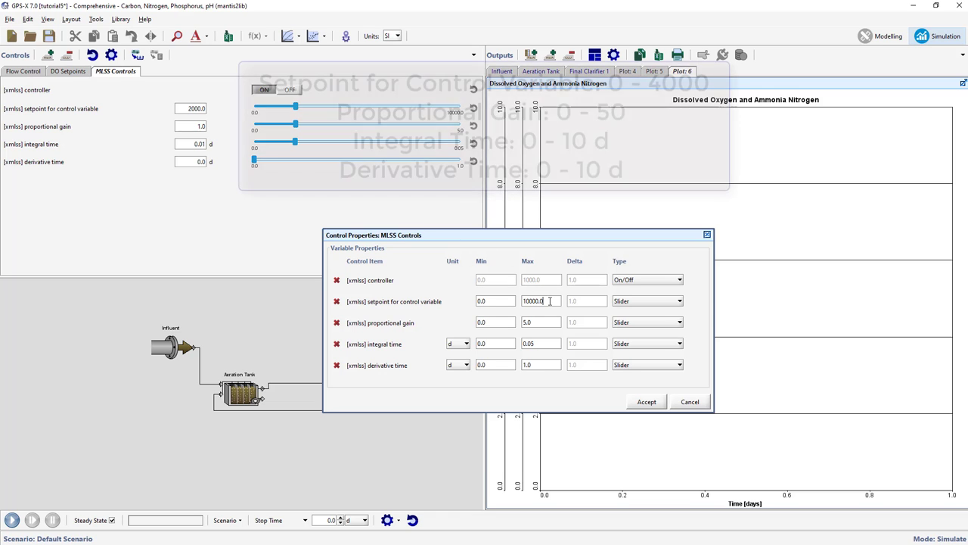
left_click_drag(550, 300, 519, 302)
type("4000")
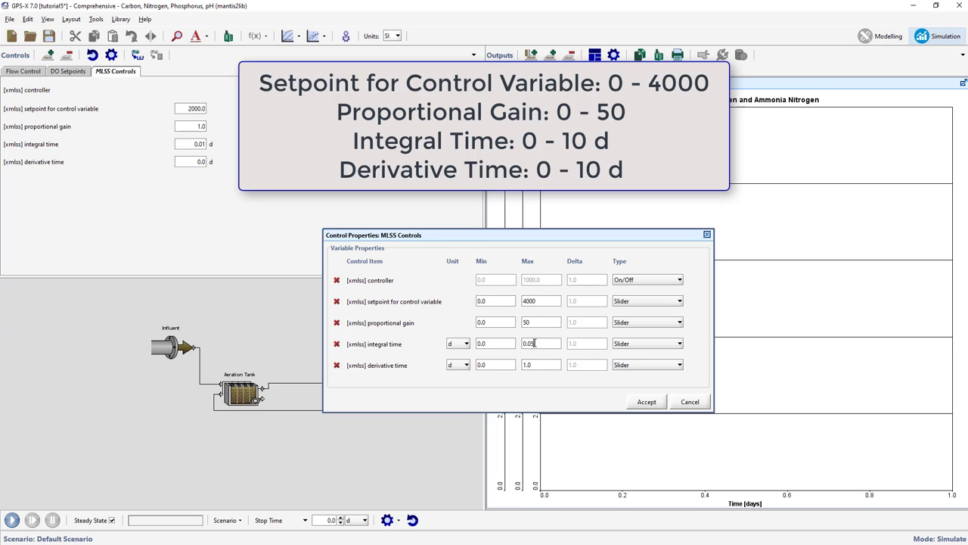
left_click_drag(534, 343, 514, 343)
type("10")
left_click_drag(532, 364, 520, 366)
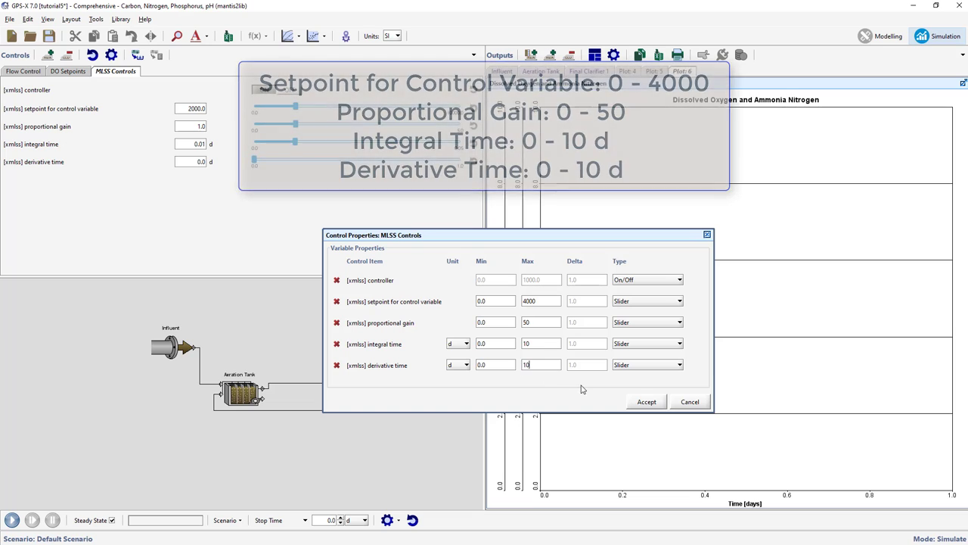
left_click(647, 402)
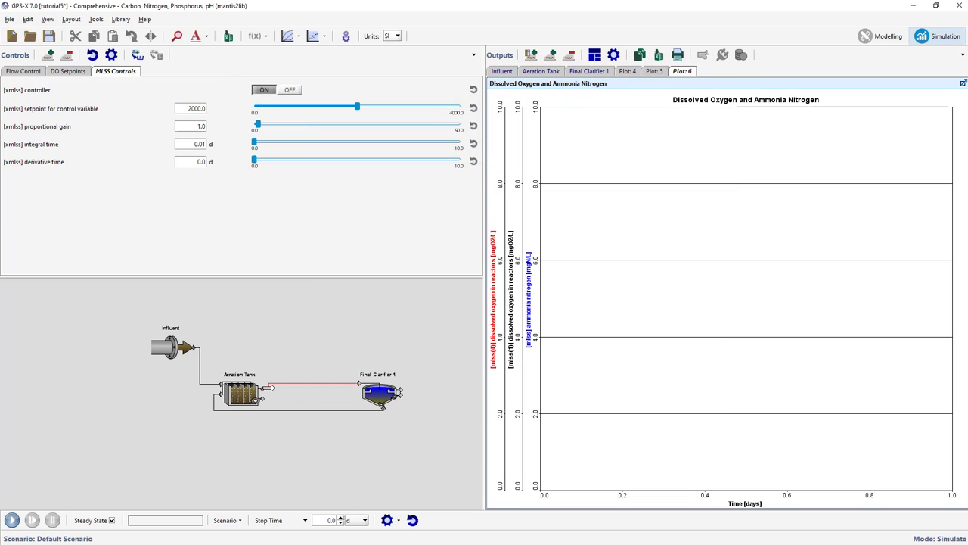
Plot the aeration tank effluent's mixed liquor suspended solids in a new graph on a new output tab
right_click(266, 387)
mouse_move(280, 440)
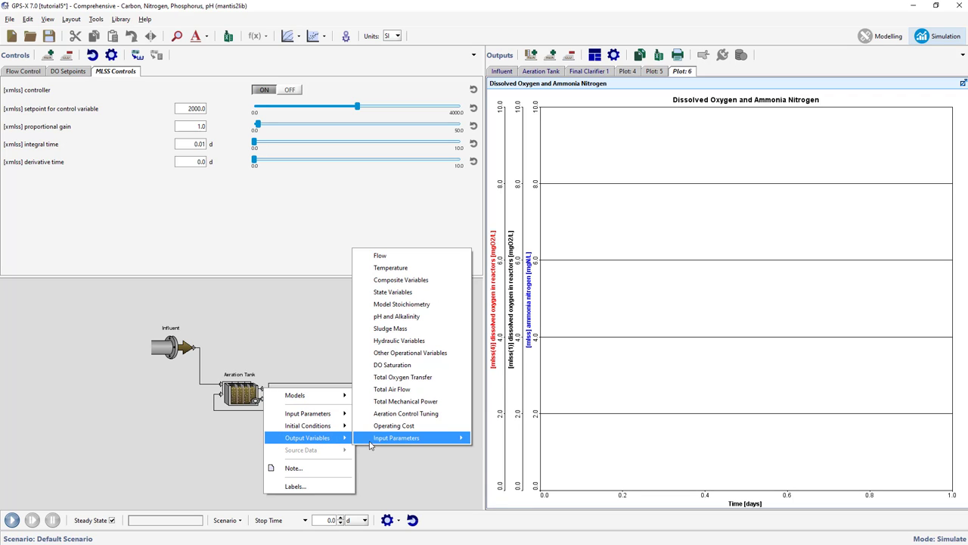
left_click(401, 280)
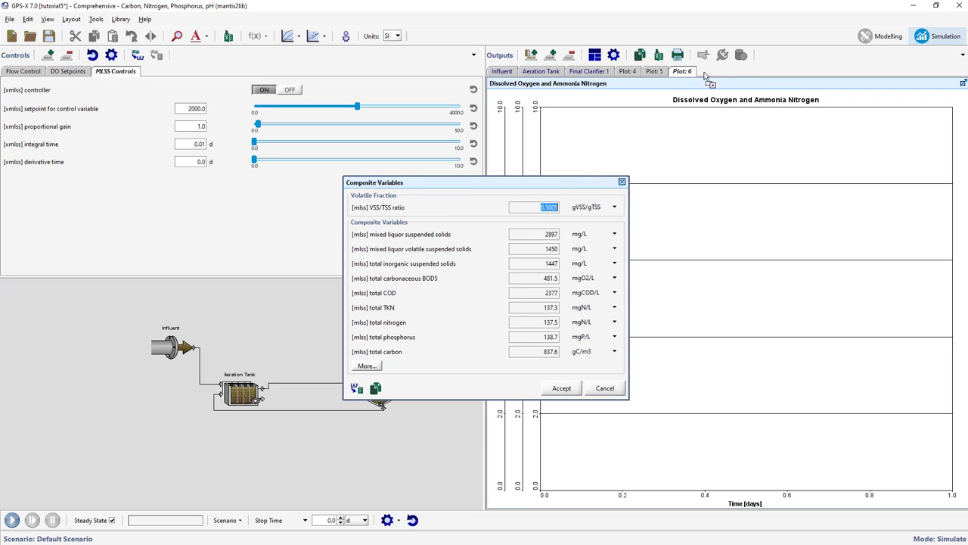
left_click_drag(706, 76, 709, 74)
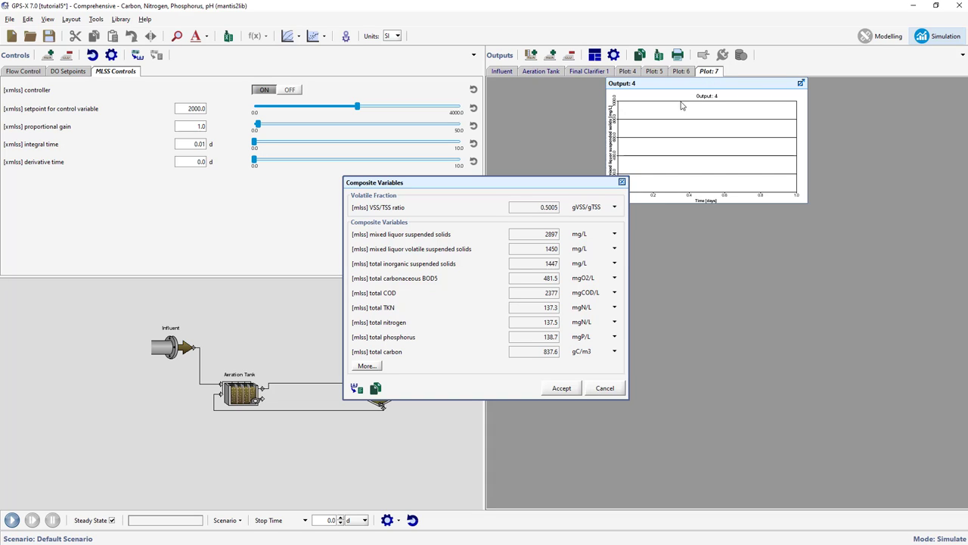
left_click(562, 389)
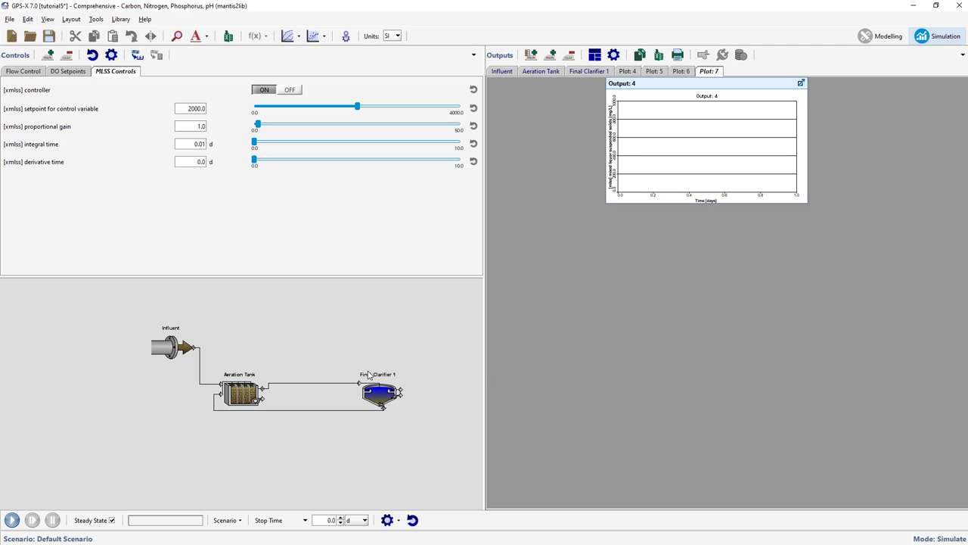
Add the influent's wwinf flow output variable to the new mixed liquor suspended solids graph
right_click(166, 351)
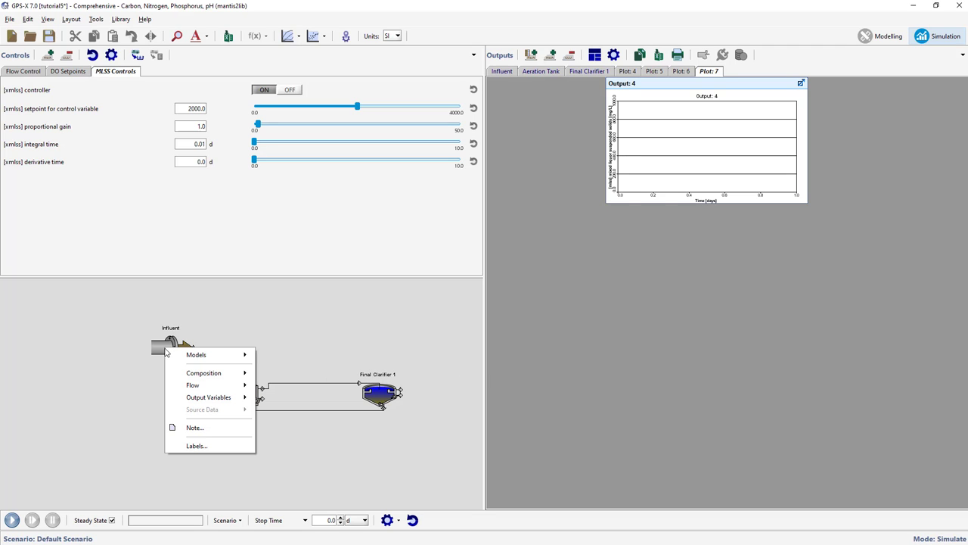
mouse_move(226, 397)
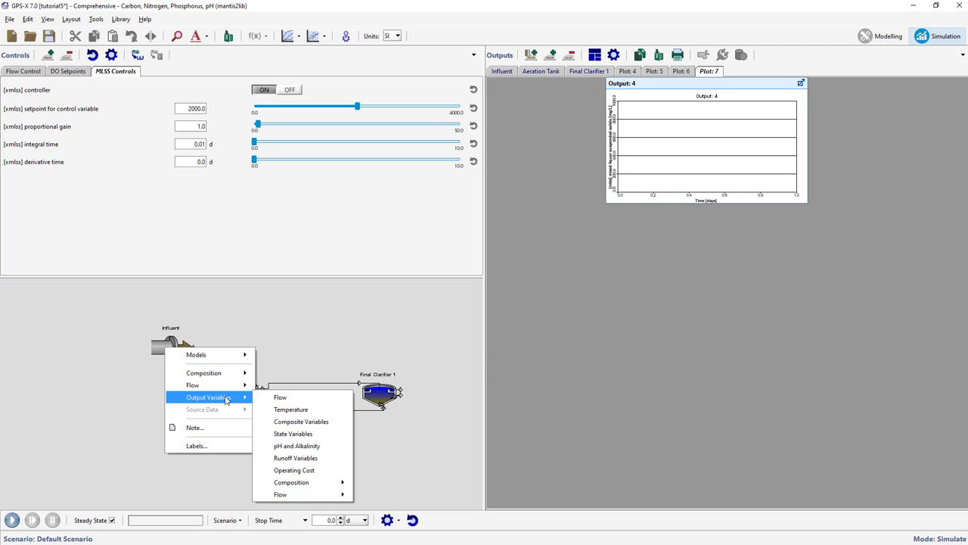
left_click(270, 397)
left_click_drag(415, 319, 697, 146)
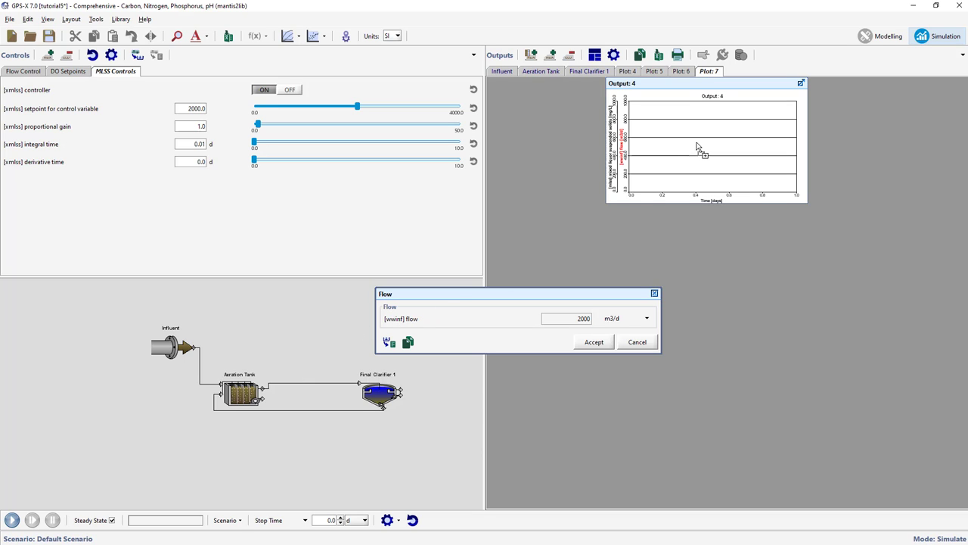
left_click(597, 342)
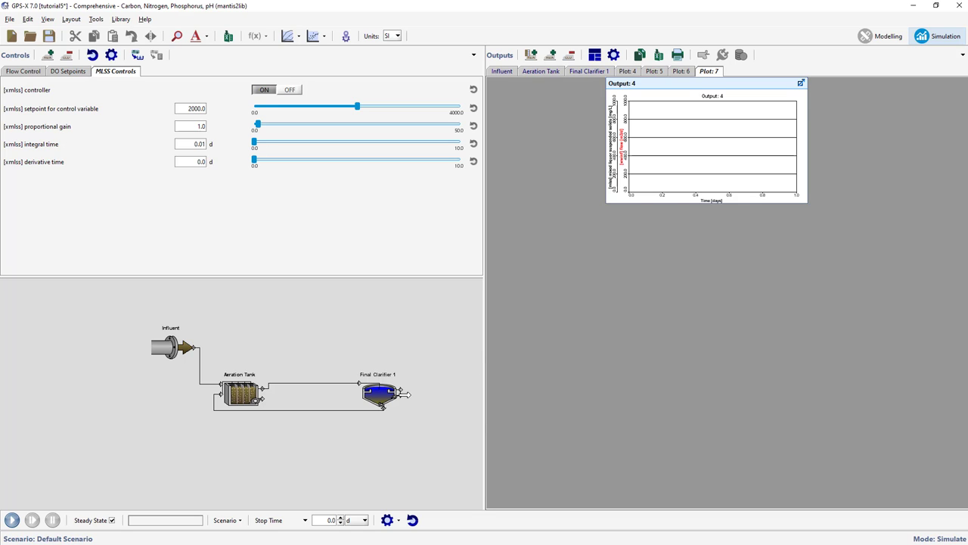
Add the flow of the clarifier's wastage stream, was1, to the same graph
right_click(401, 394)
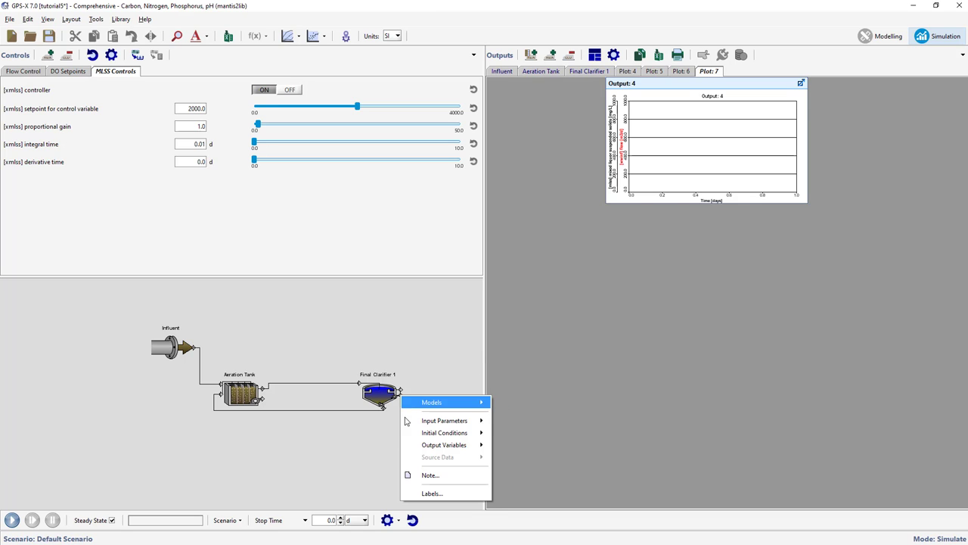
mouse_move(447, 444)
left_click(494, 445)
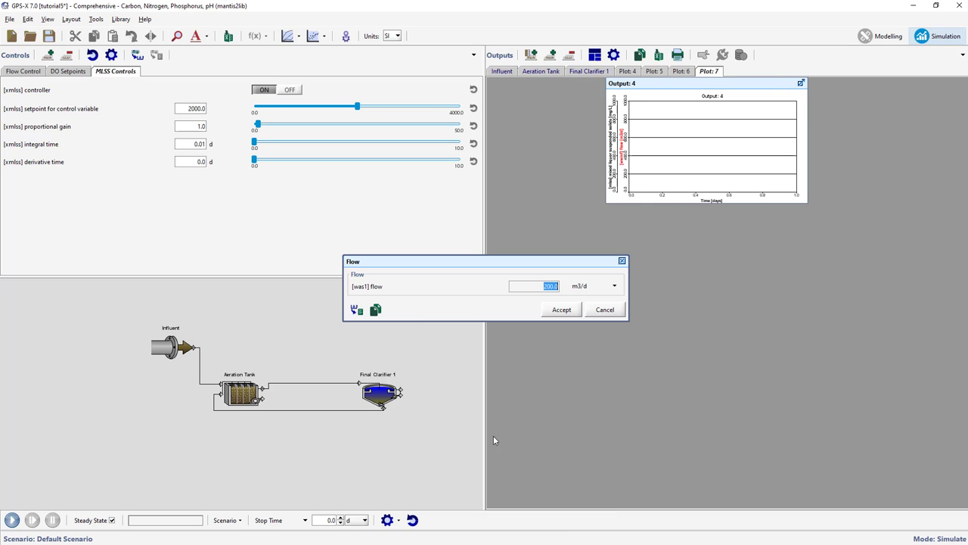
left_click_drag(372, 288, 709, 151)
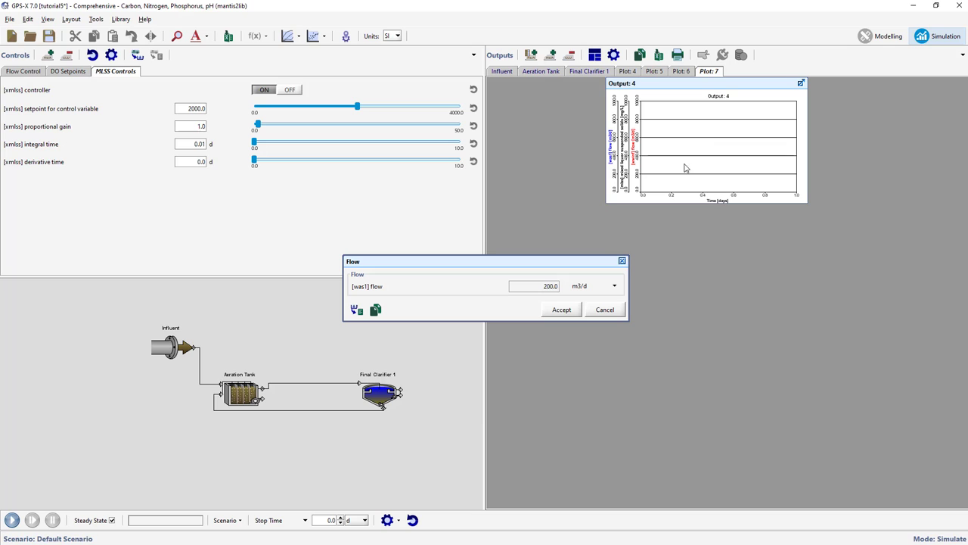
left_click(562, 308)
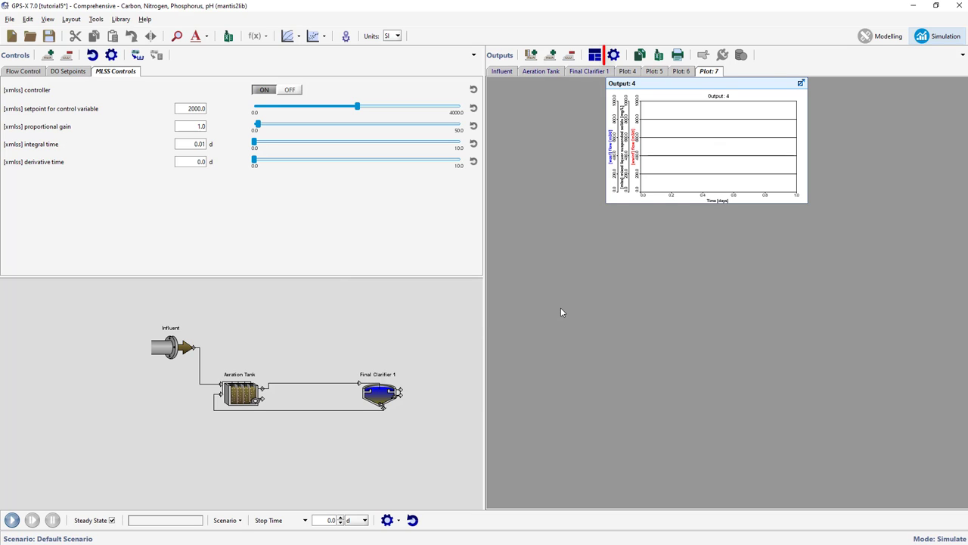
Title the graph "Influent Flow, MLSS, and Wastage Flow" and unlock its maximums for separate values
left_click(614, 55)
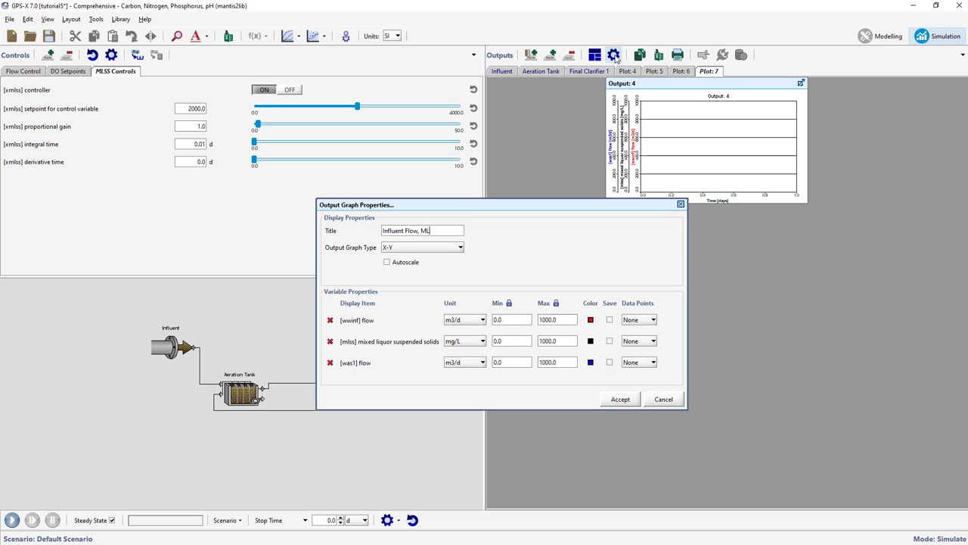
type("Wastage Flow")
left_click(557, 302)
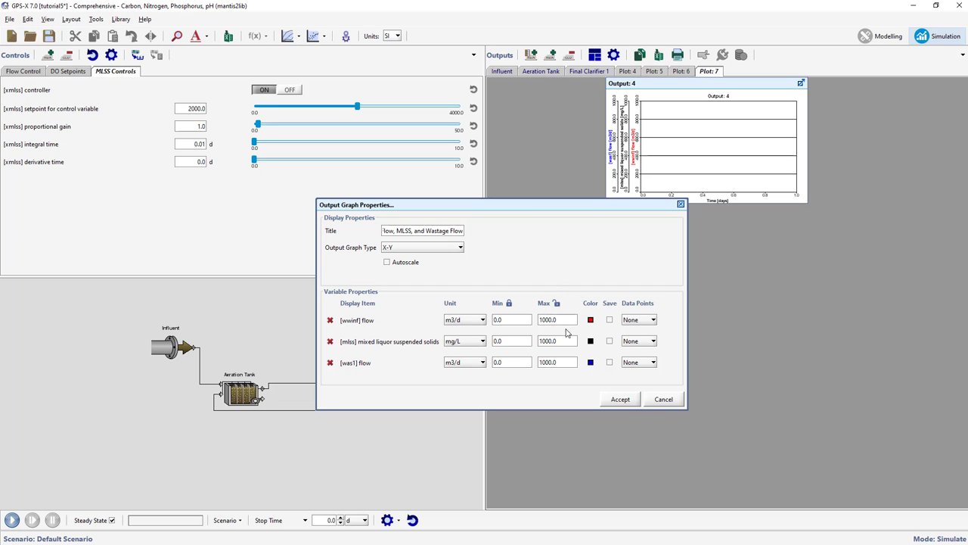
Set the graph maximums to 5000 for influent flow and MLSS and 600 for wastage flow, and auto-arrange the graph to fill its tab
left_click(566, 320)
left_click_drag(566, 320, 537, 321)
type("5000")
left_click_drag(566, 341, 535, 342)
type("5000")
left_click_drag(563, 361, 532, 361)
type("60")
left_click(621, 402)
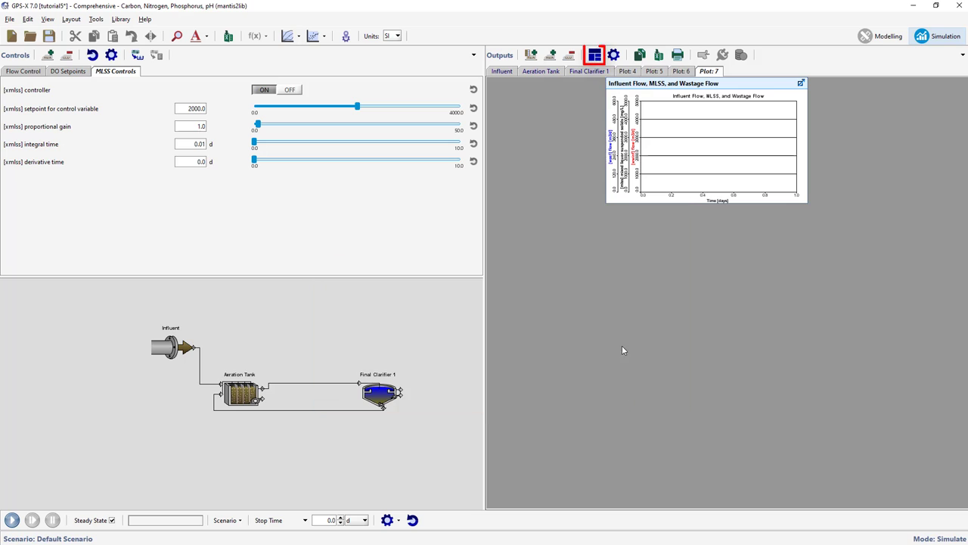
left_click(596, 56)
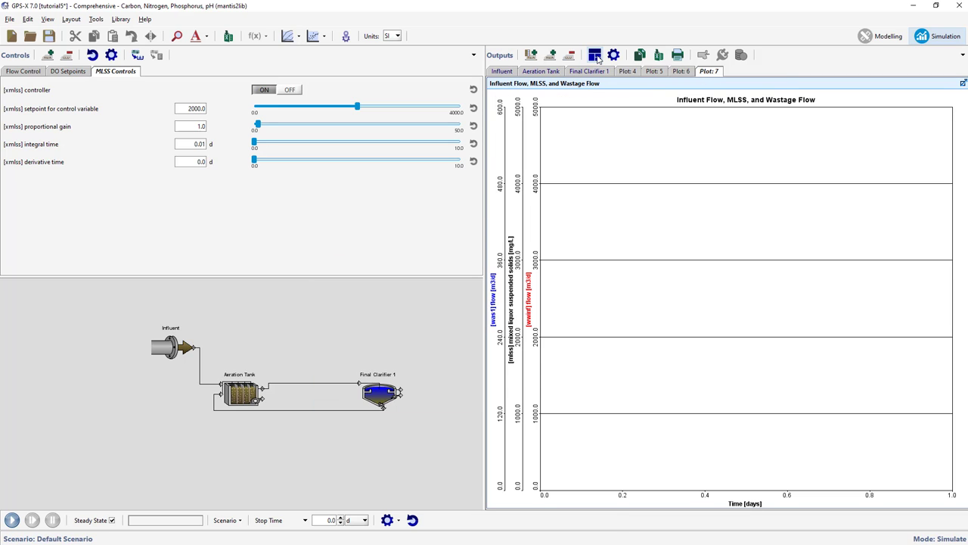
Create a new scenario named Sinusoidal derived from the Default Scenario
left_click(227, 520)
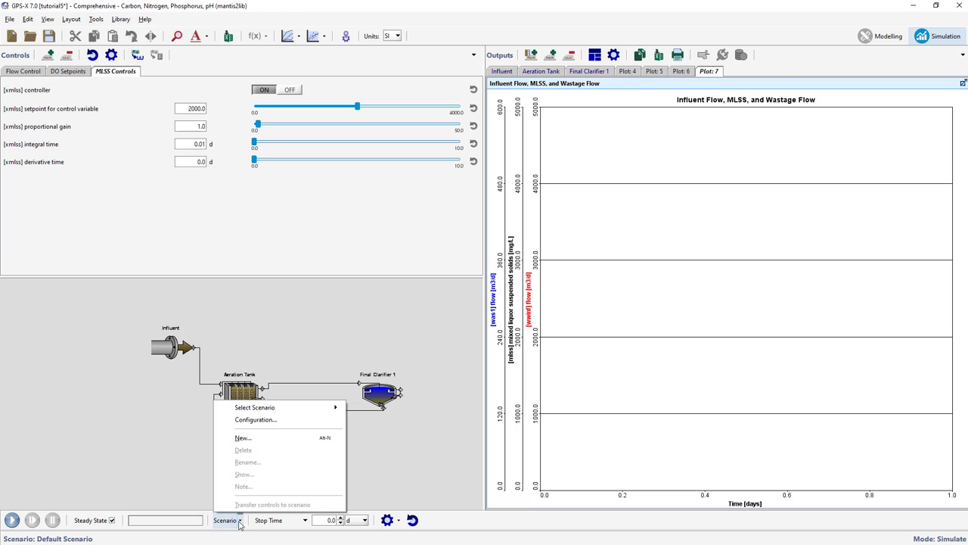
left_click(246, 439)
type("Sinusoidal")
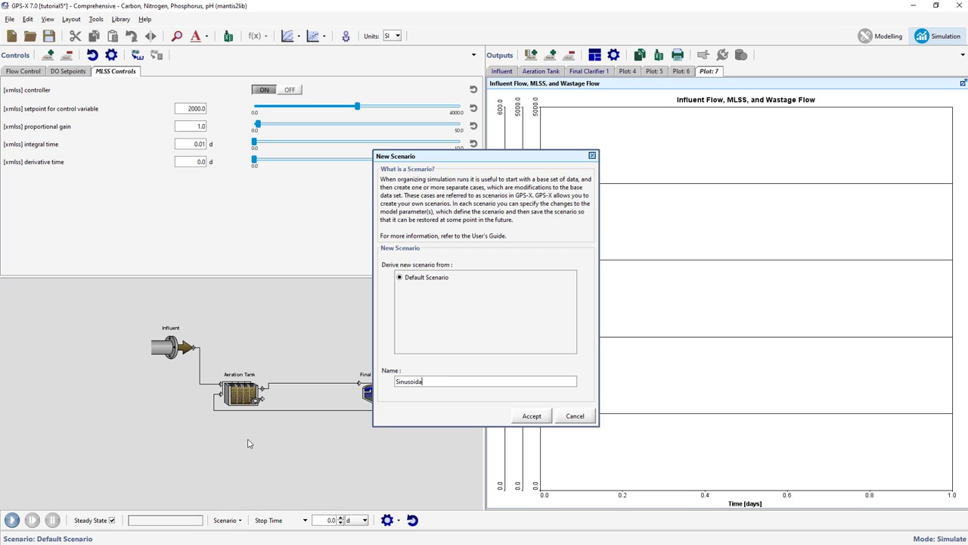
left_click(532, 417)
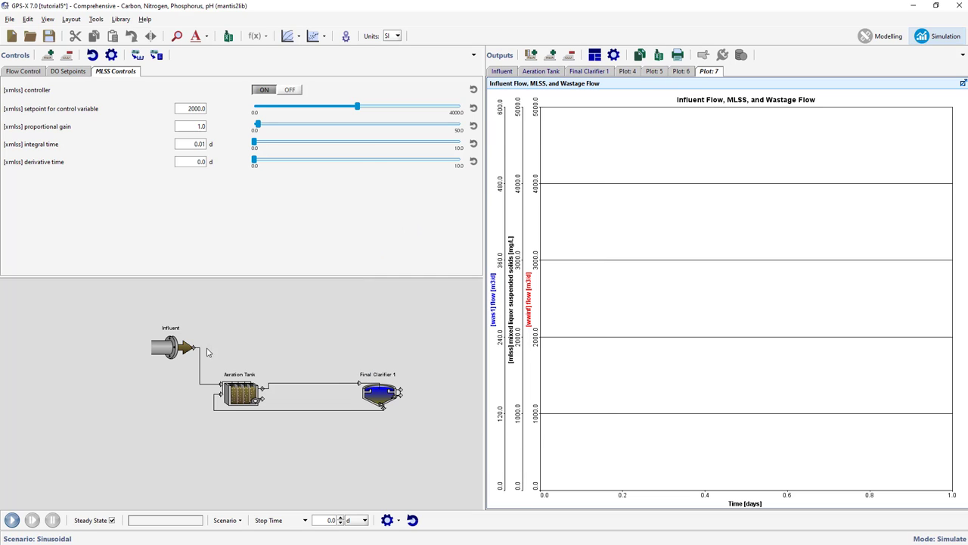
Change the influent's flow type to Sinusoidal in its flow data and accept the form
right_click(167, 347)
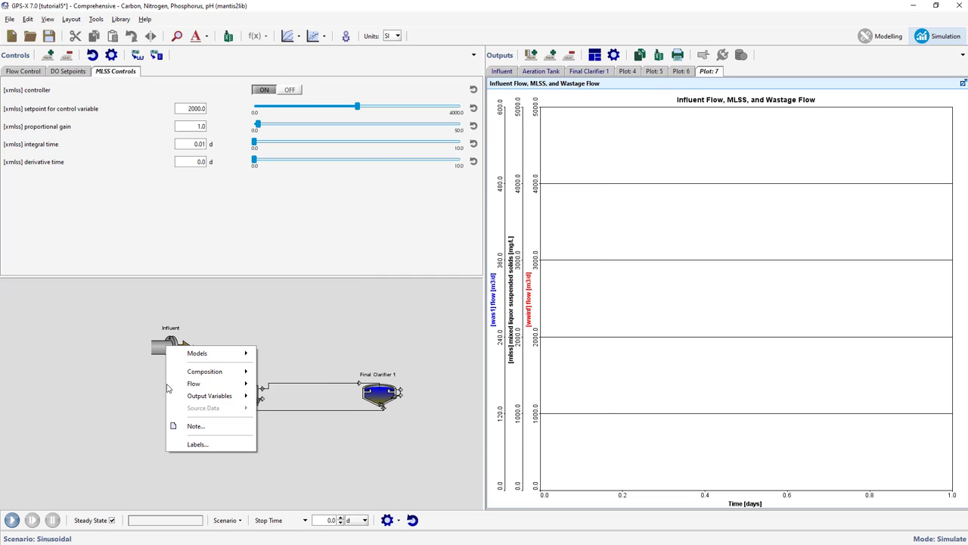
mouse_move(195, 384)
left_click(285, 386)
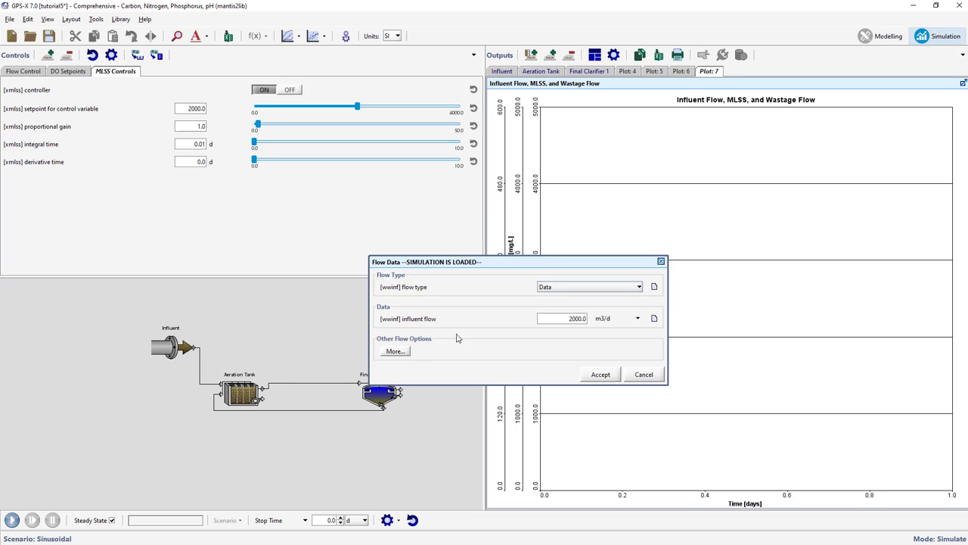
left_click(555, 290)
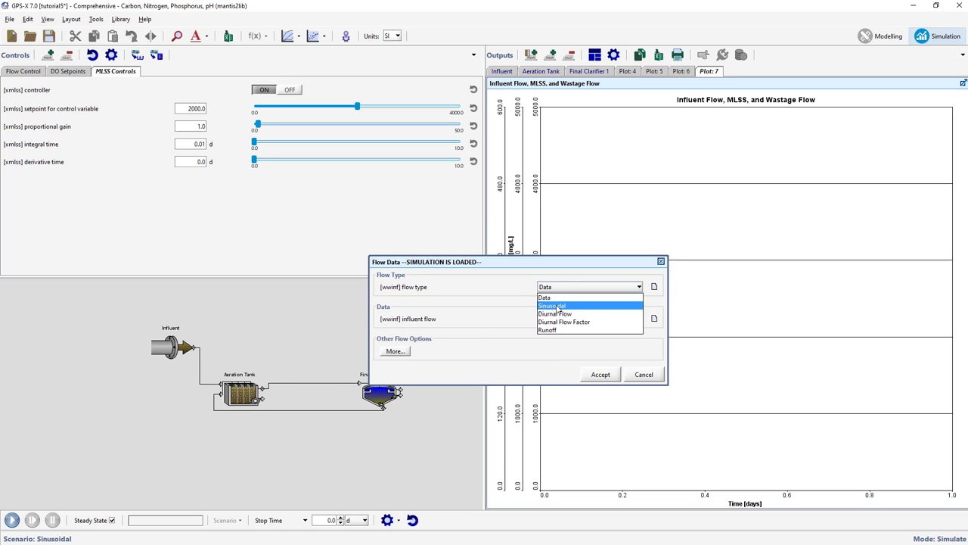
left_click(557, 306)
left_click(598, 376)
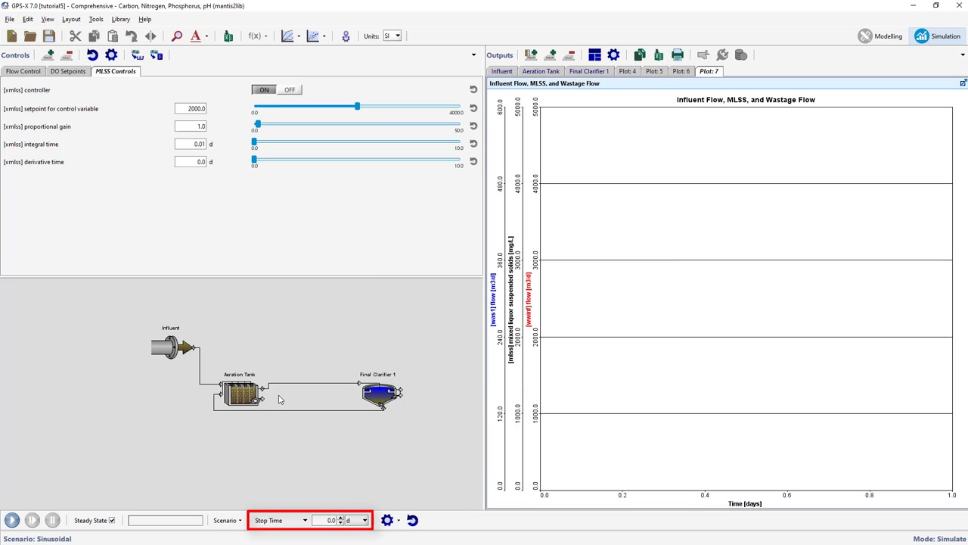
Set the stop time to 10 d and run the simulation
double_click(331, 520)
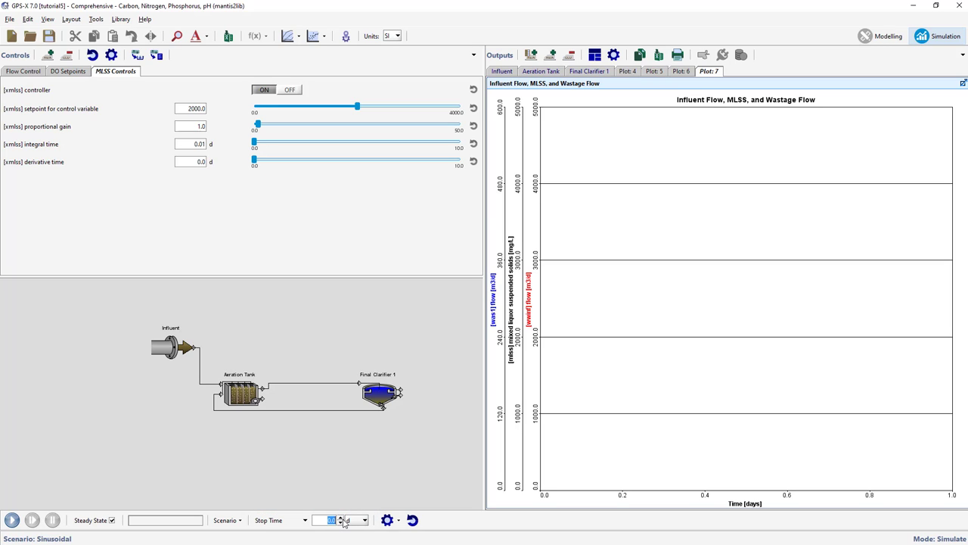
type("10")
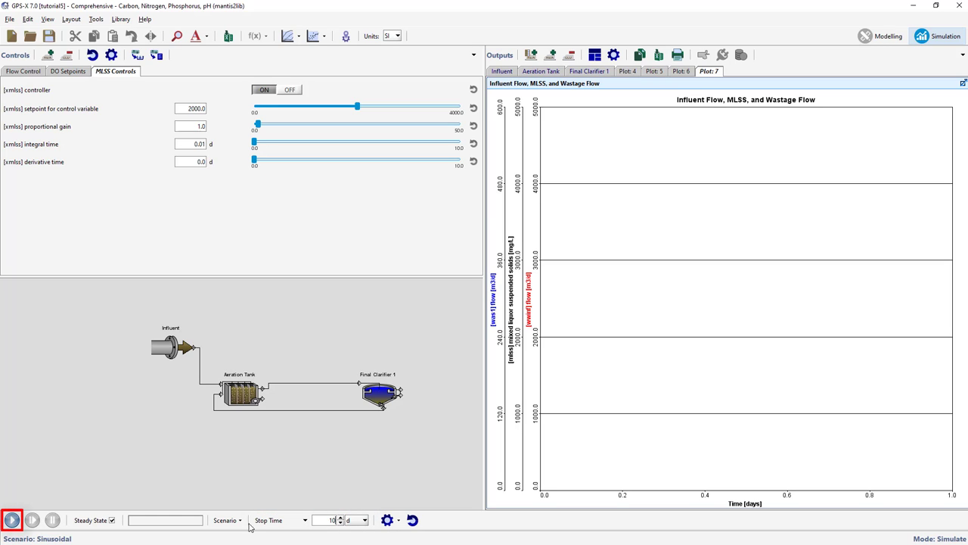
left_click(12, 520)
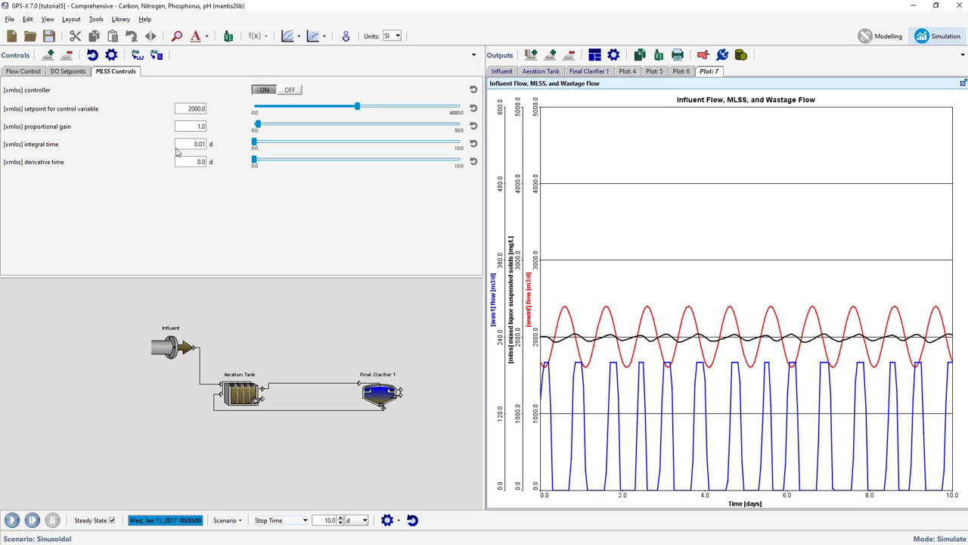
Set the MLSS controller's proportional gain to 0.001 and integral time to 10 d, and rerun the simulation
double_click(188, 125)
type("0.001")
key("Return")
double_click(196, 144)
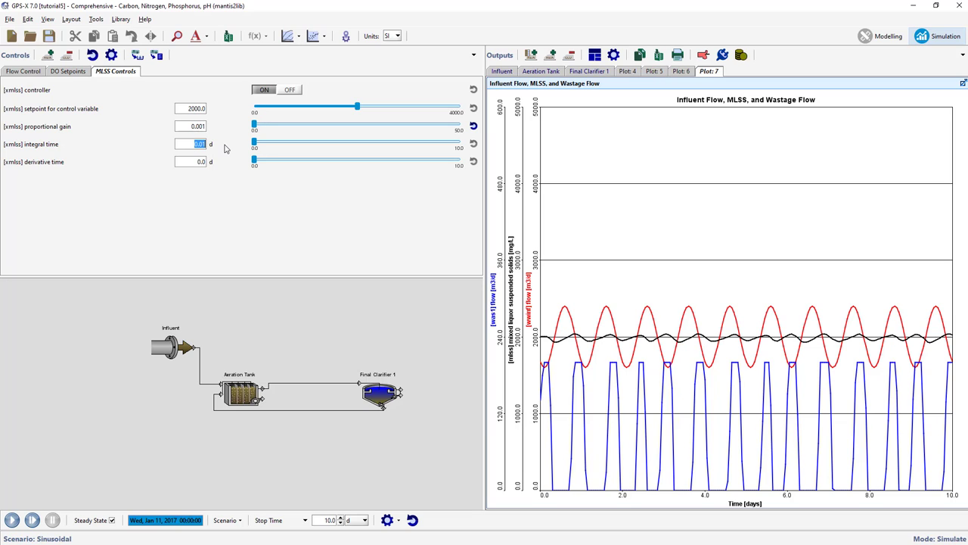
type("10")
key("Return")
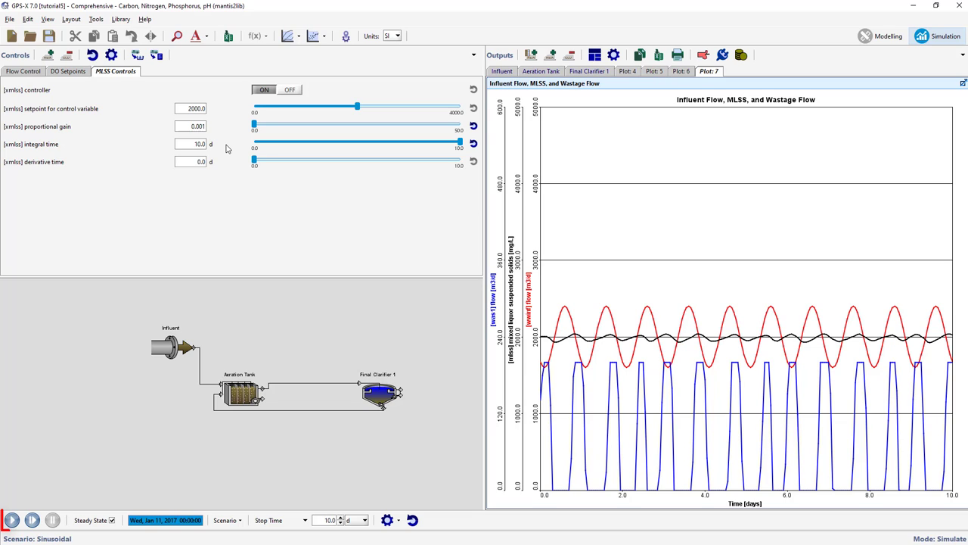
left_click(12, 520)
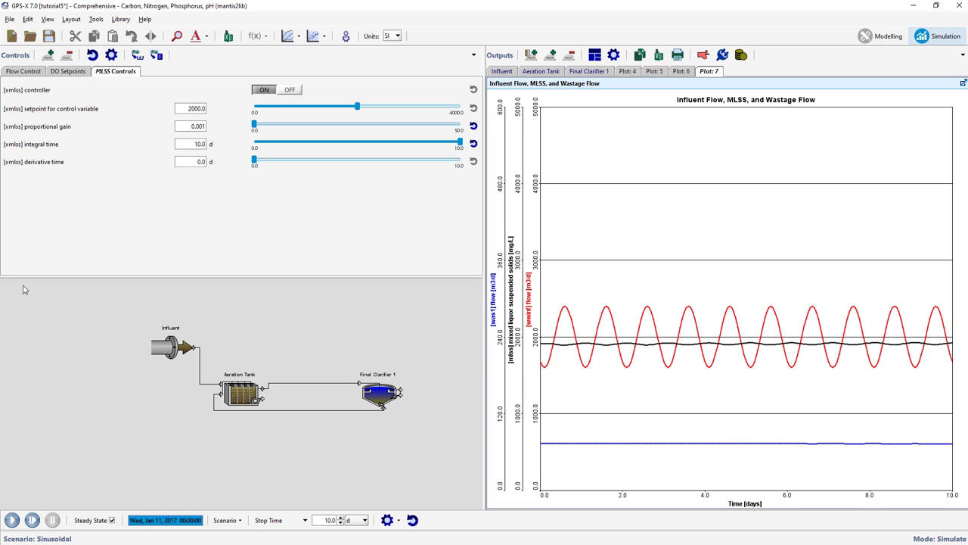
Run the simulation again from the Flow Control inputs and raise the influent flow to 3090 m3/d during the run
left_click(24, 73)
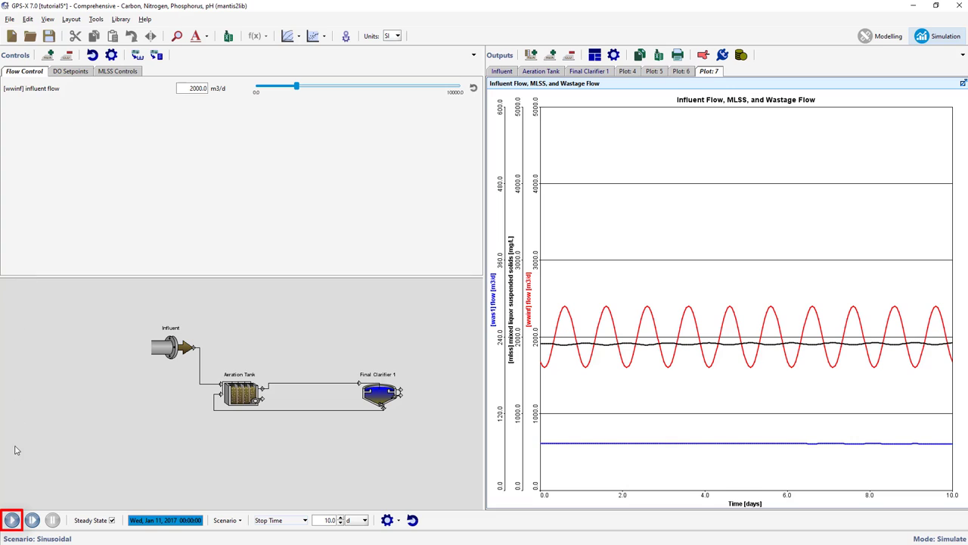
left_click(11, 519)
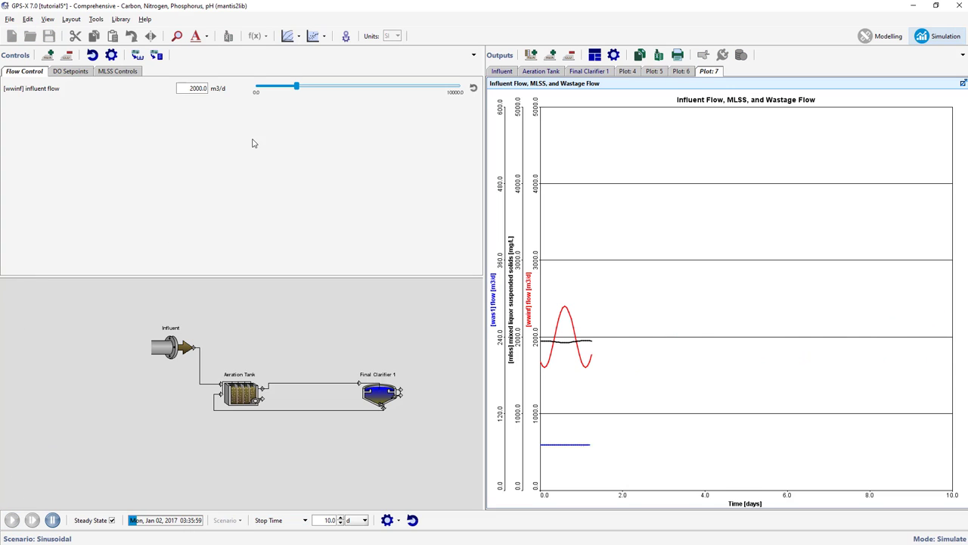
left_click_drag(296, 87, 321, 91)
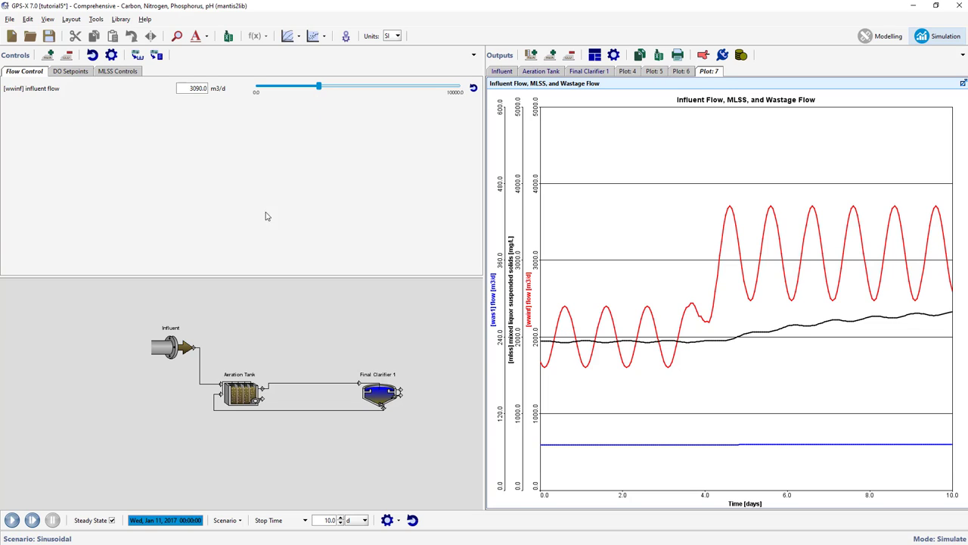
Create a new scenario named Tuning derived from the Sinusoidal scenario
left_click(239, 520)
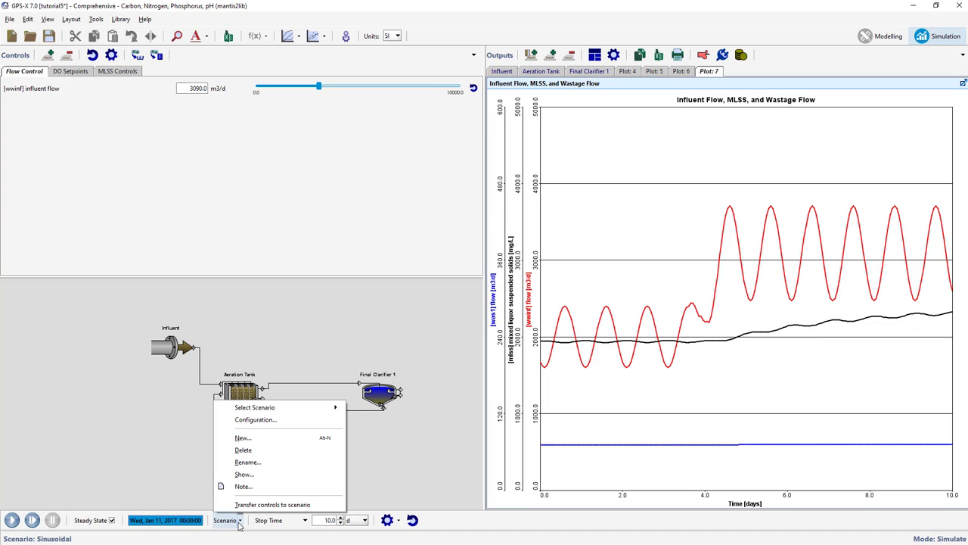
left_click(248, 438)
type("Tuning")
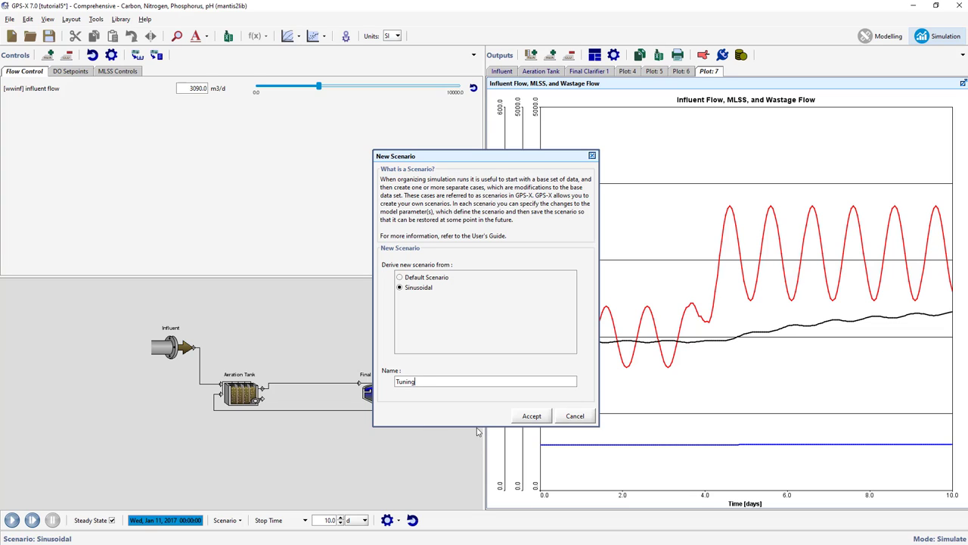
left_click(532, 417)
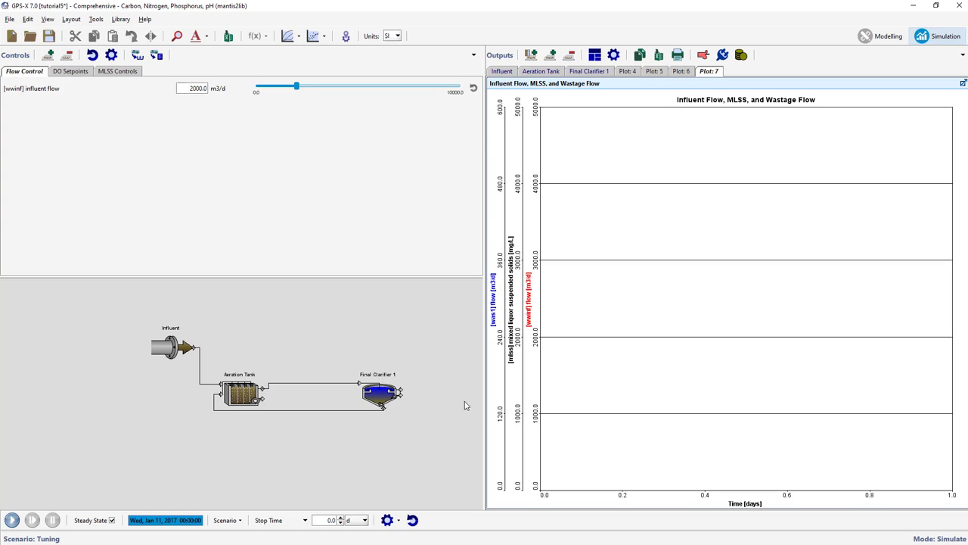
In the final clarifier's operational pumped flow settings, enable MLSS controller tuning and set the fractional step size to 0.5
right_click(382, 396)
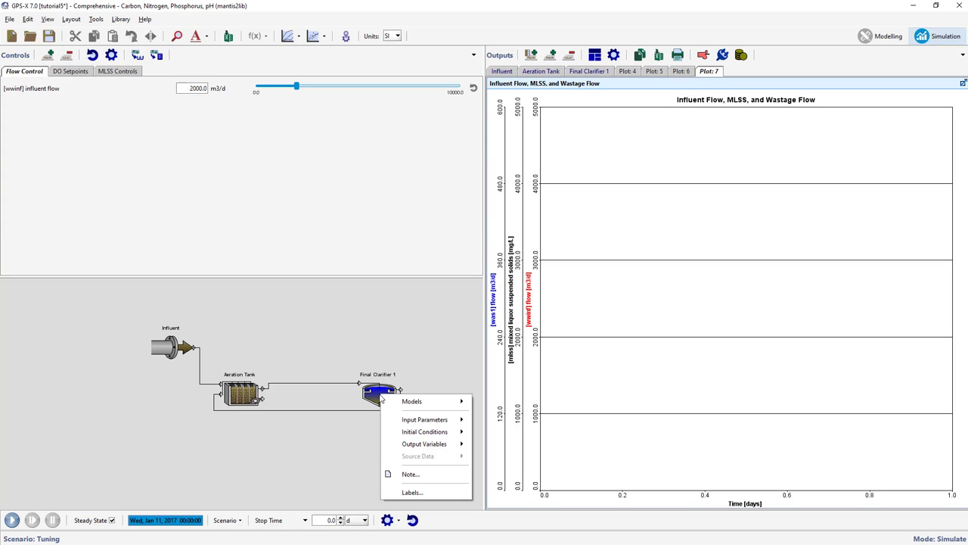
mouse_move(412, 419)
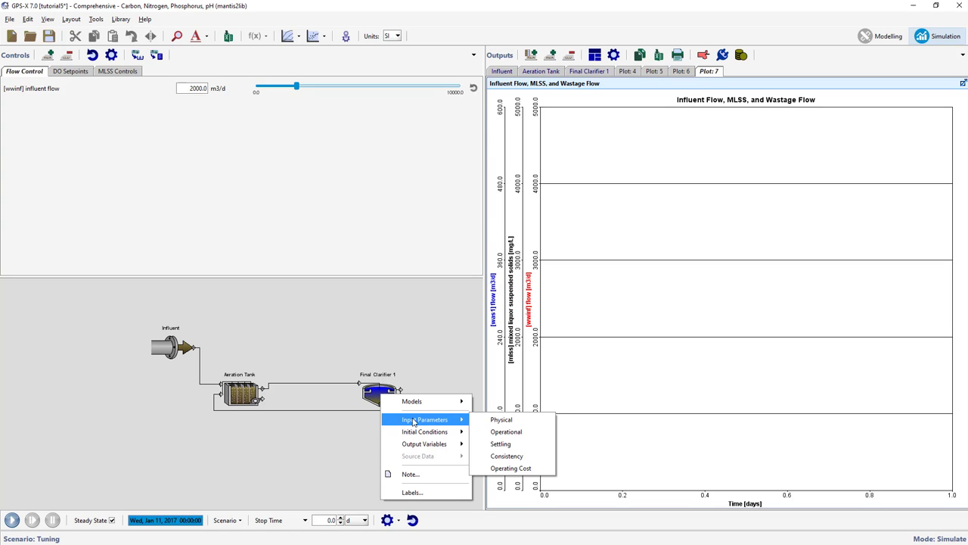
left_click(485, 435)
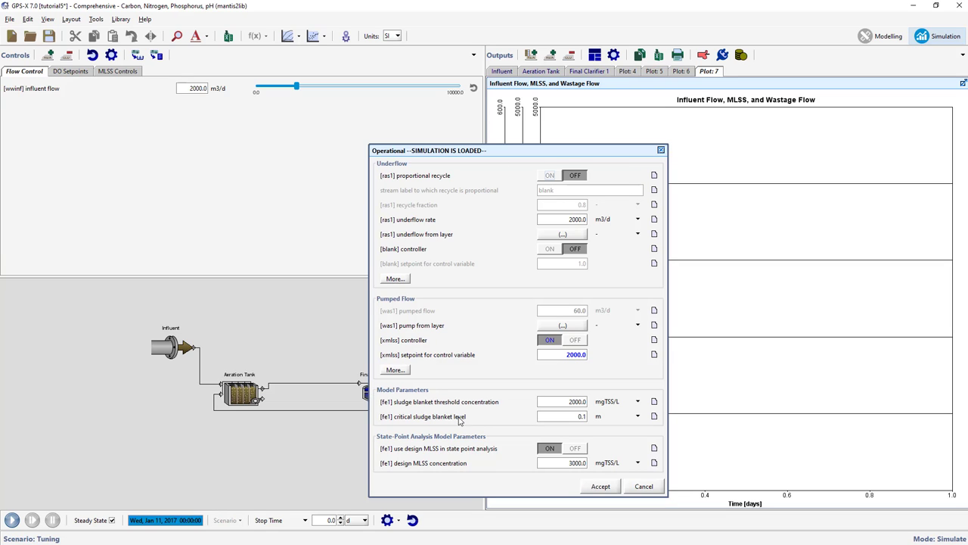
left_click(395, 370)
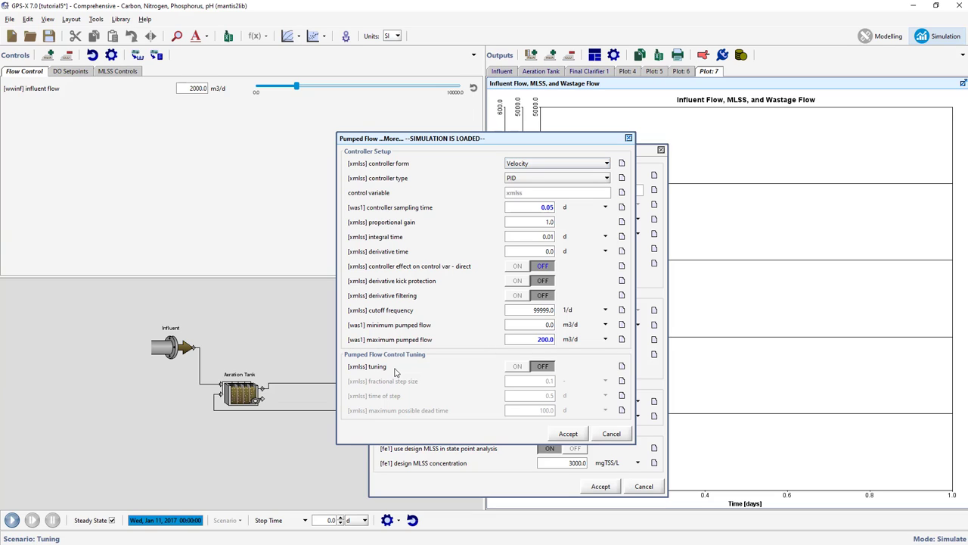
left_click(517, 368)
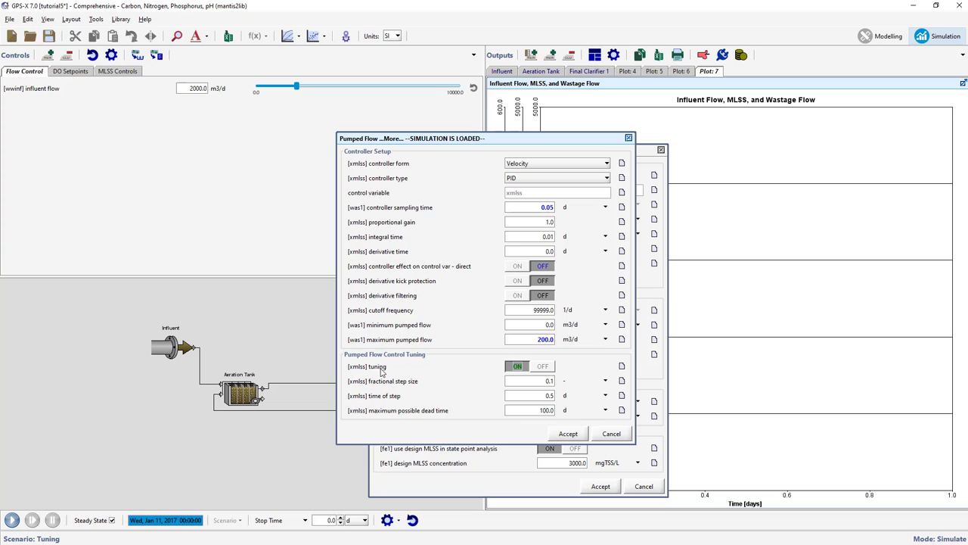
left_click(129, 73)
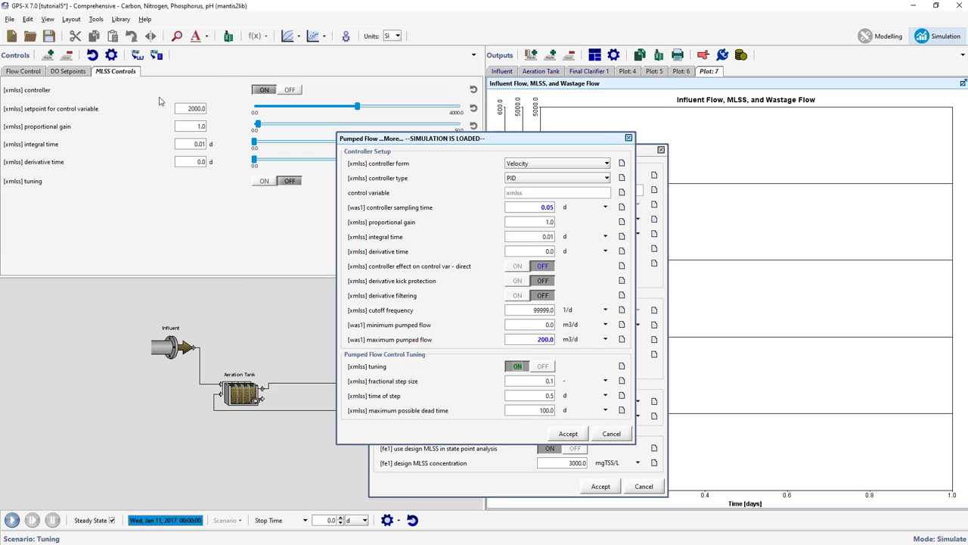
left_click_drag(531, 380, 560, 381)
type("0.5")
left_click(567, 434)
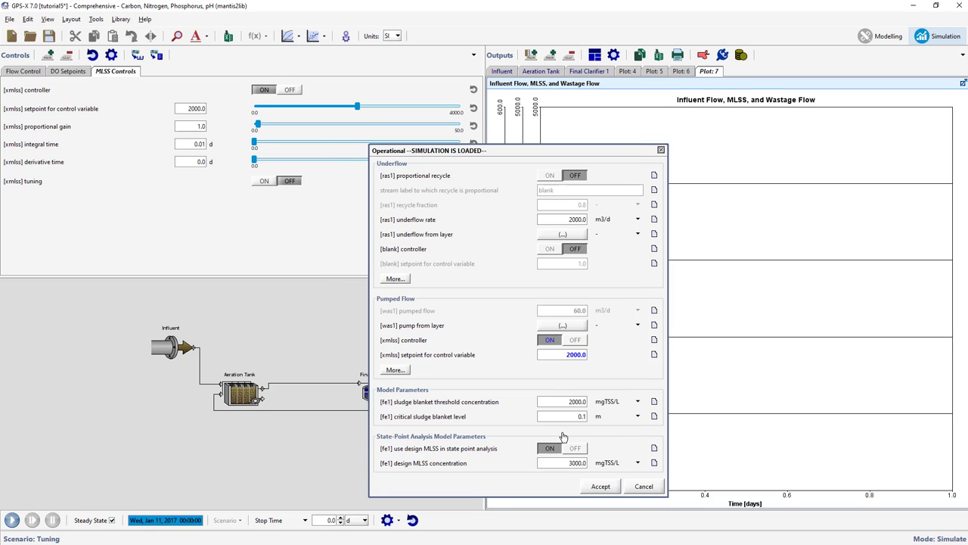
Switch off the clarifier's MLSS controller, set the pumped flow to 100 m3/d and accept the operational parameters
left_click(575, 342)
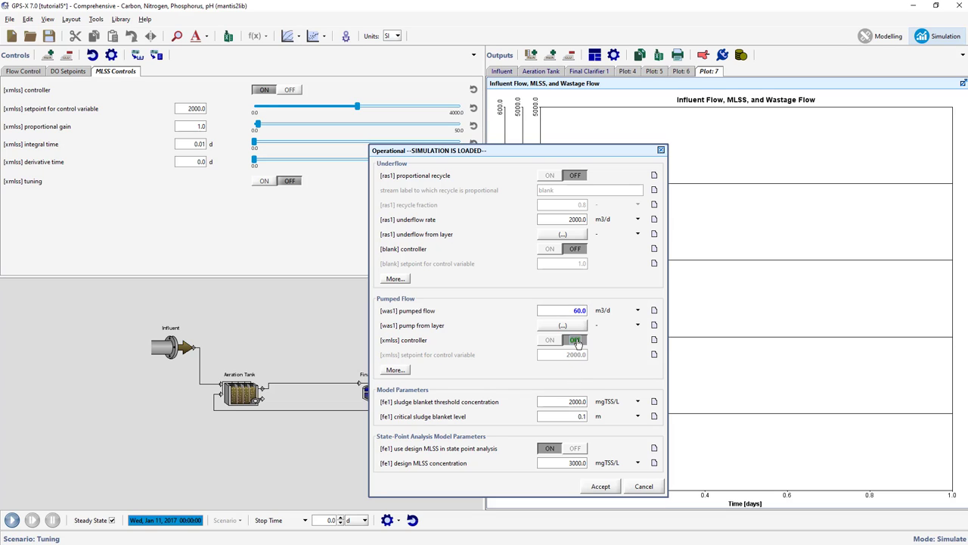
double_click(576, 310)
type("10")
left_click(600, 486)
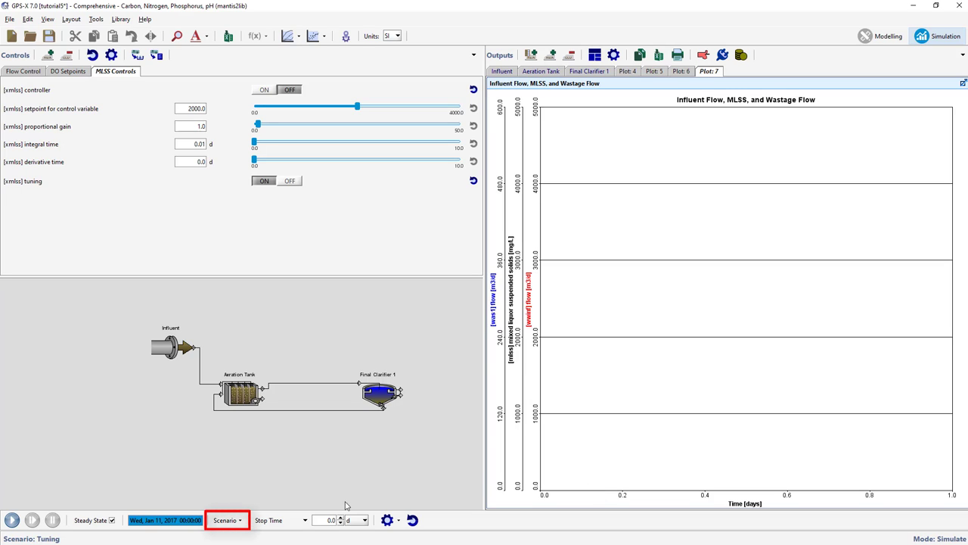
Review the parameter changes stored in the Tuning scenario
left_click(240, 521)
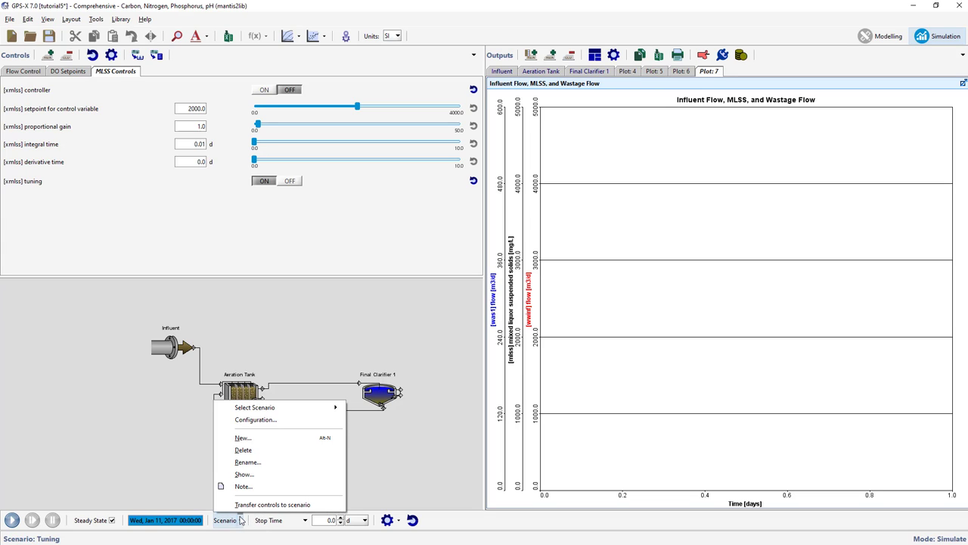
left_click(249, 475)
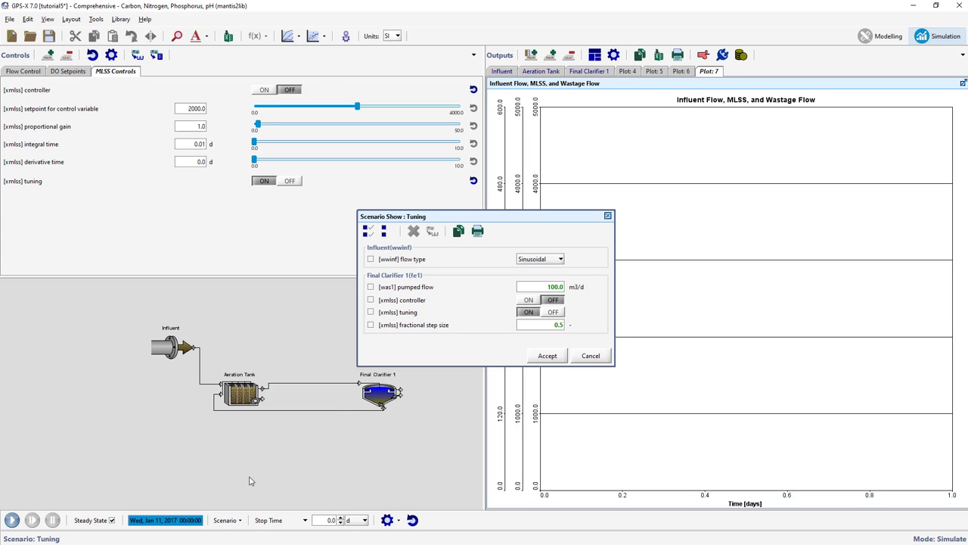
left_click(547, 356)
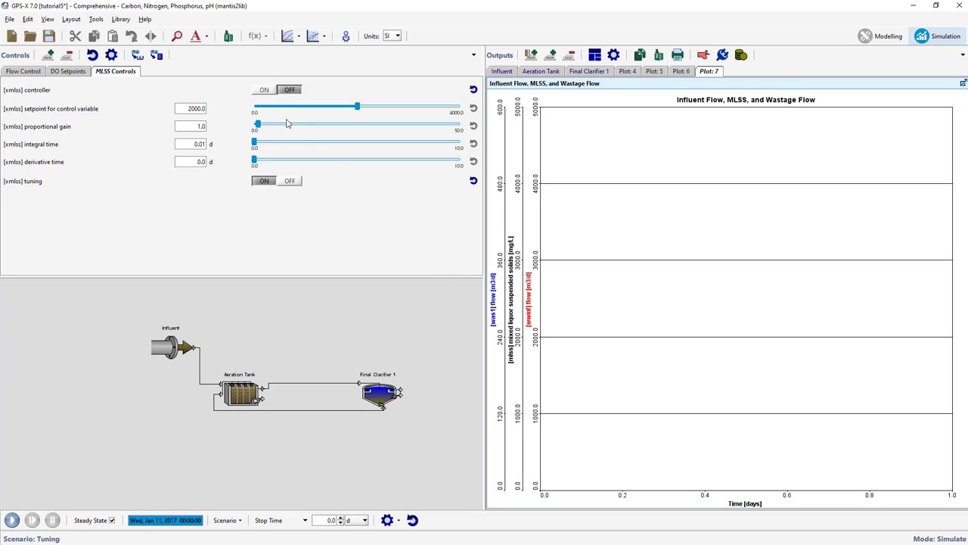
Run the steady state with the MLSS controller on, and rerun with the controller off and a 10 d stop time
left_click(264, 91)
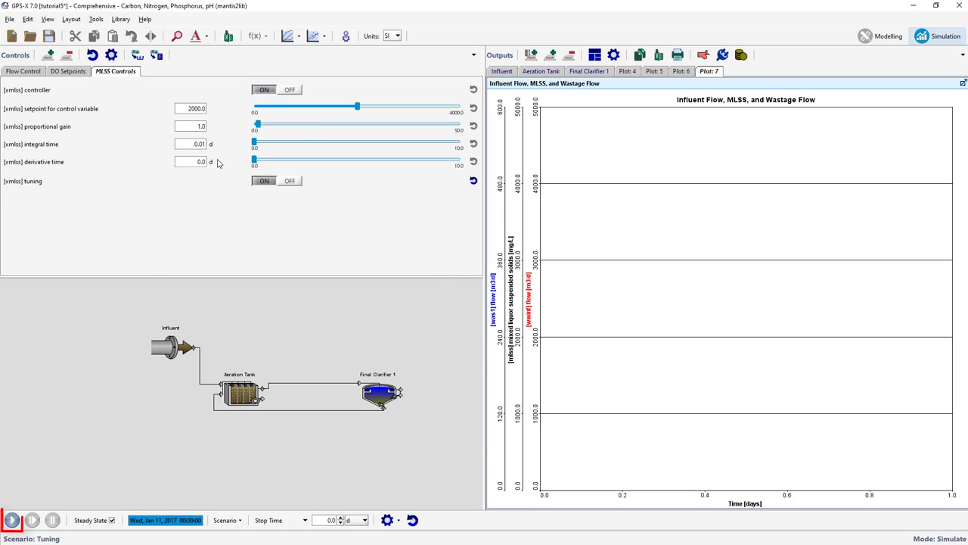
left_click(9, 521)
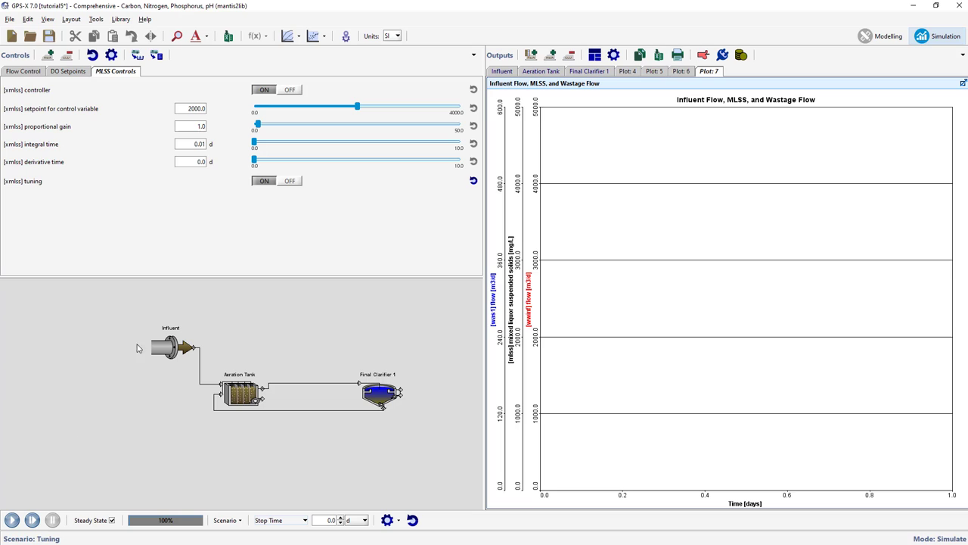
left_click(289, 89)
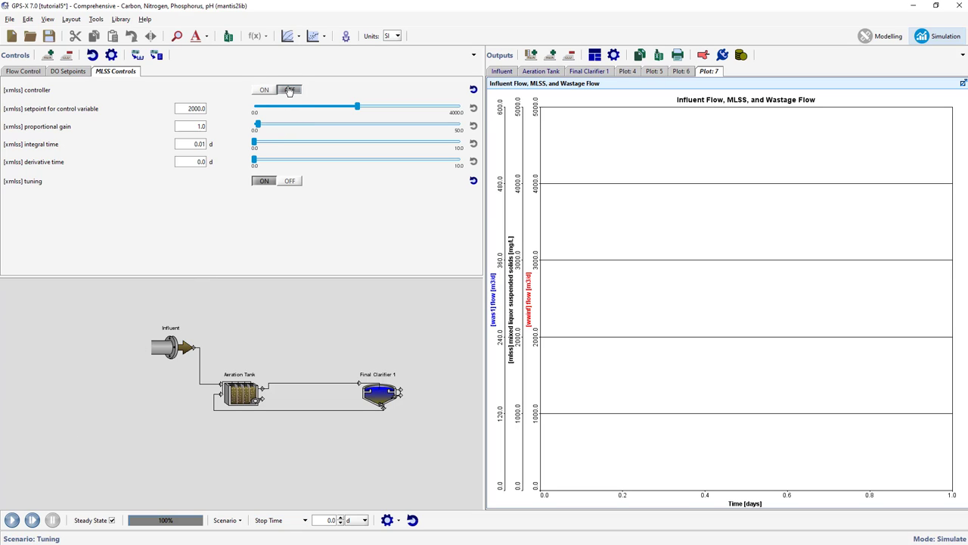
double_click(332, 520)
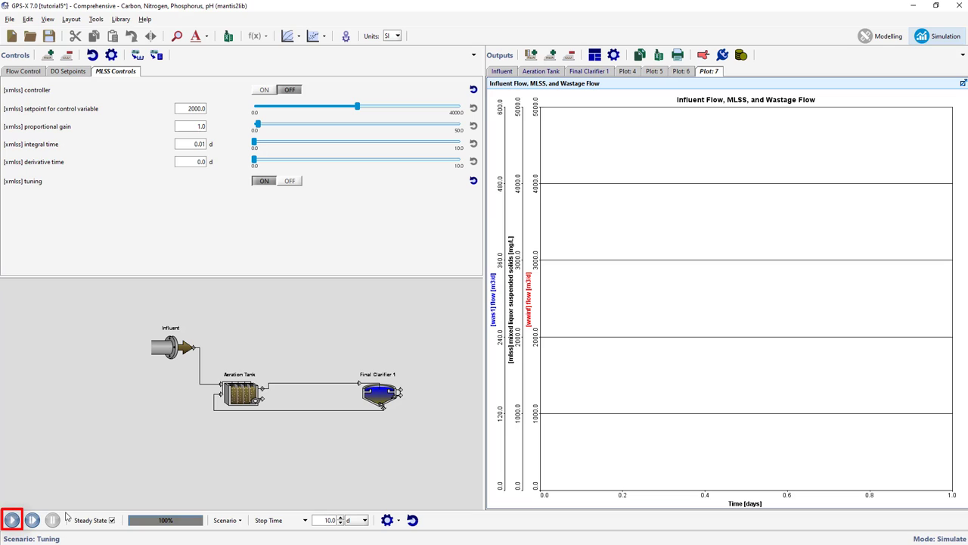
left_click(12, 520)
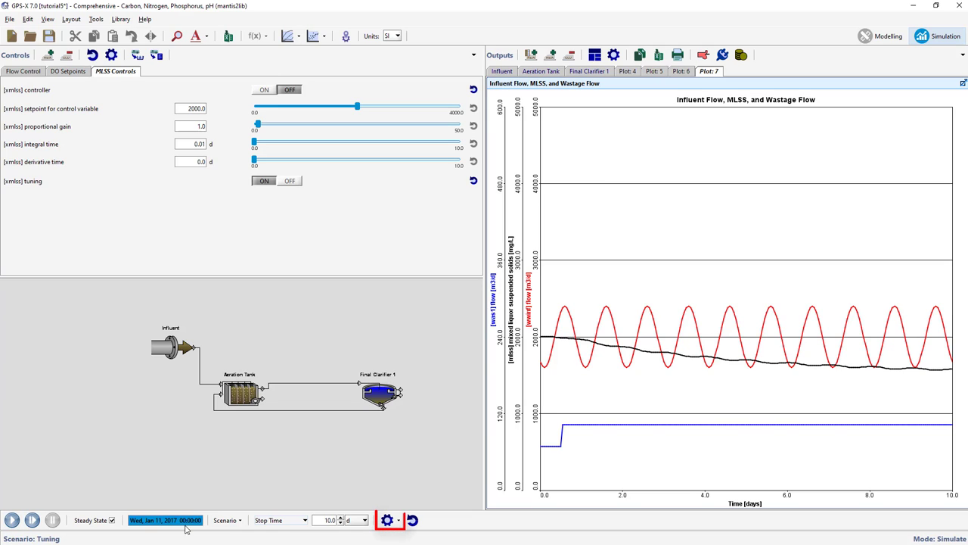
Examine the suggested PID tuning constants for the MLSS controller at the end of the simulation's command output
left_click(397, 524)
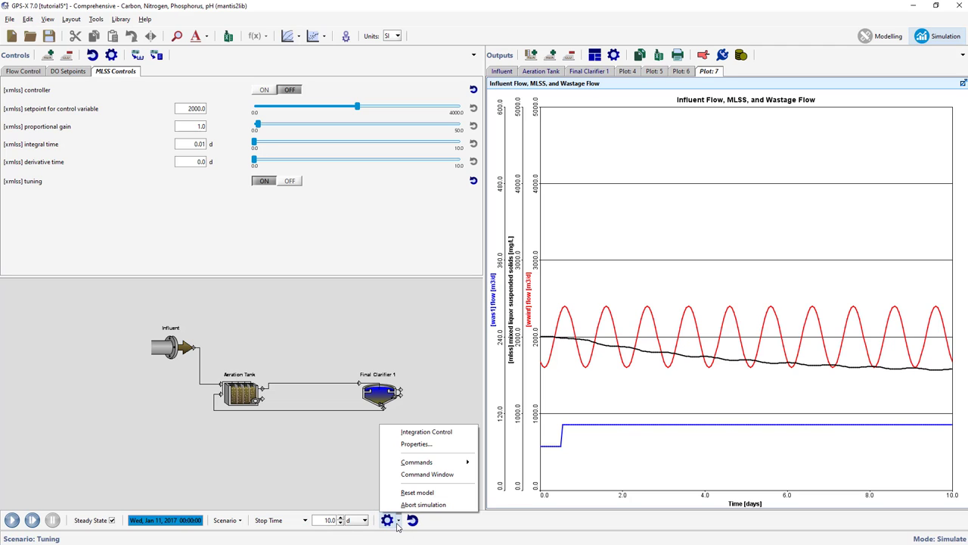
left_click(427, 475)
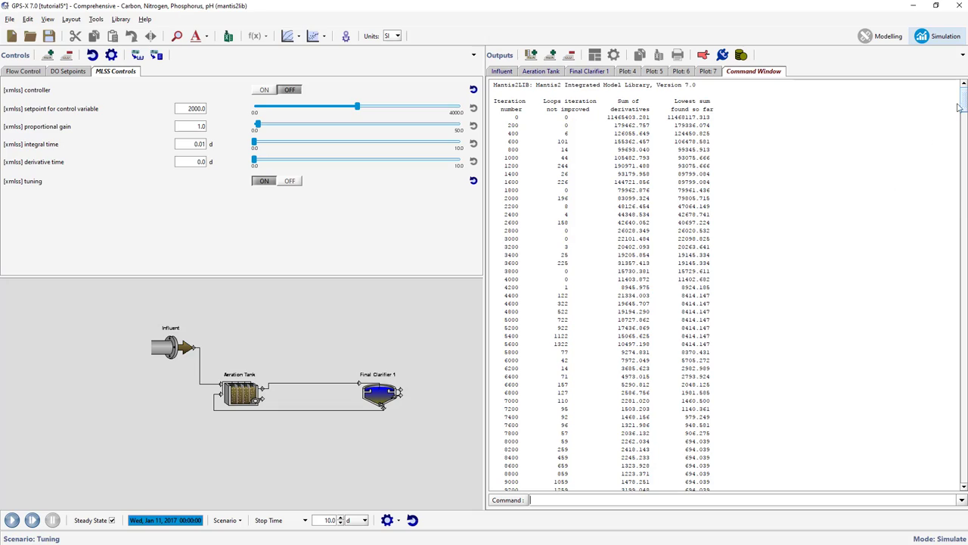
left_click_drag(965, 100, 957, 478)
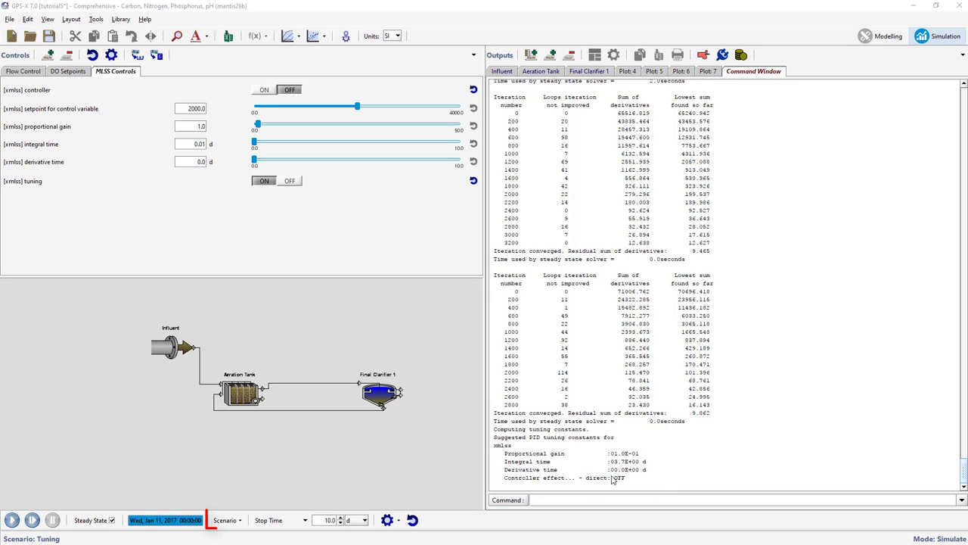
Create a new scenario named MLSS Control derived from the Tuning scenario
left_click(227, 520)
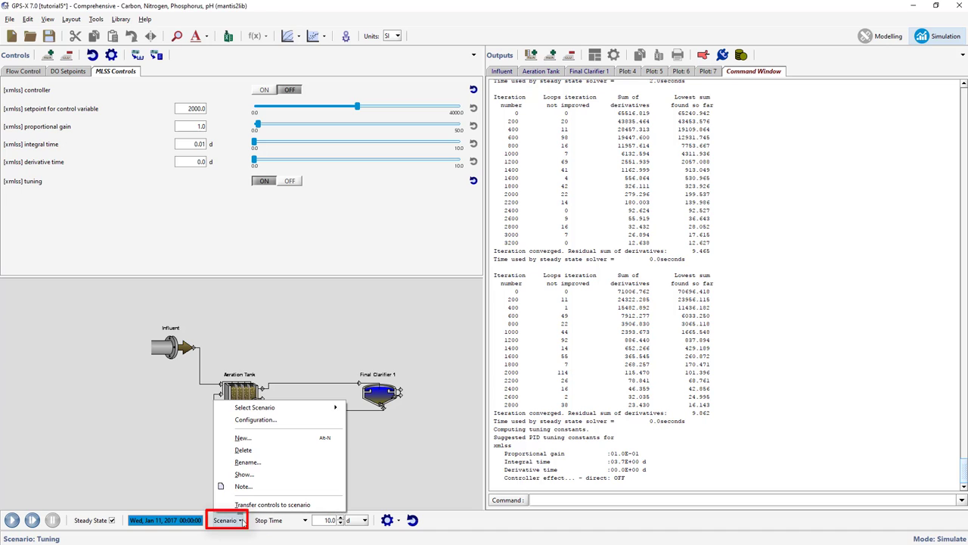
left_click(243, 438)
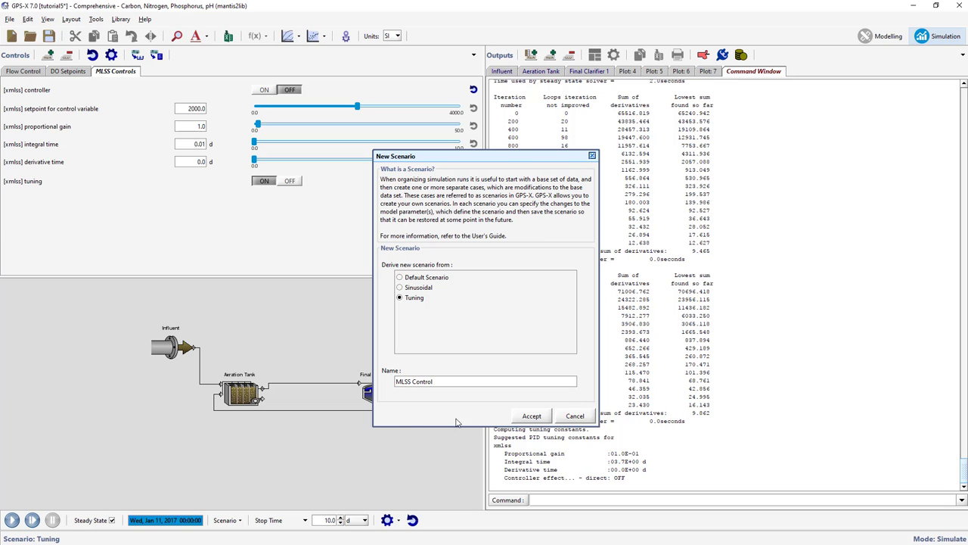
left_click(528, 419)
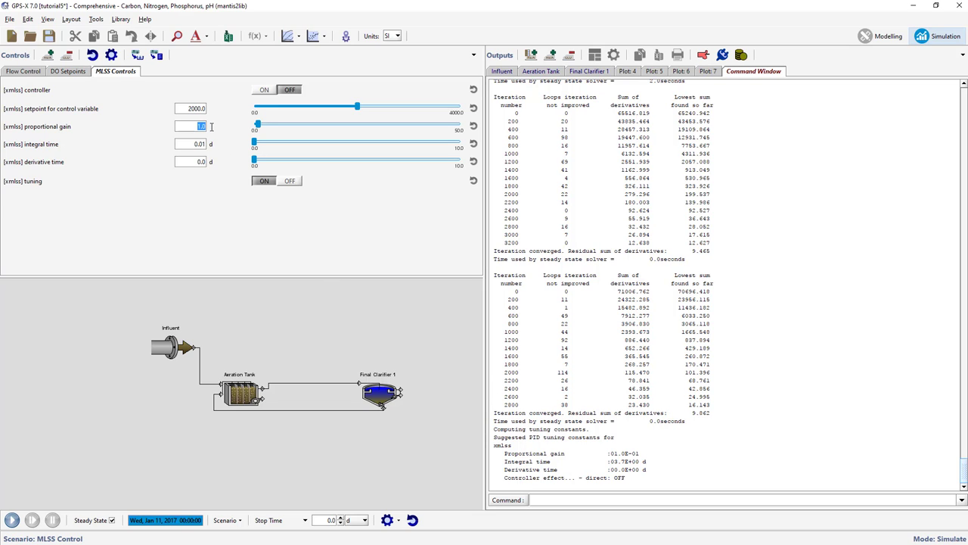
Set the MLSS controller's proportional gain to 0.1 and its integral time to 3.7 d
left_click(211, 126)
type("0.1")
key("Return")
left_click_drag(191, 144, 205, 144)
type("3.7")
key("Return")
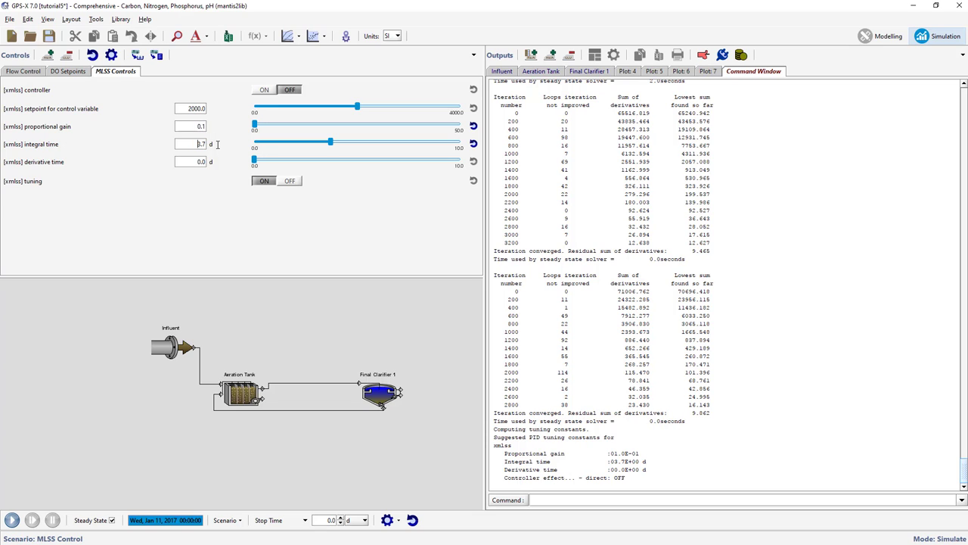
Switch the MLSS controller on and its tuning off, and transfer all six MLSS control values to the scenario
left_click(264, 91)
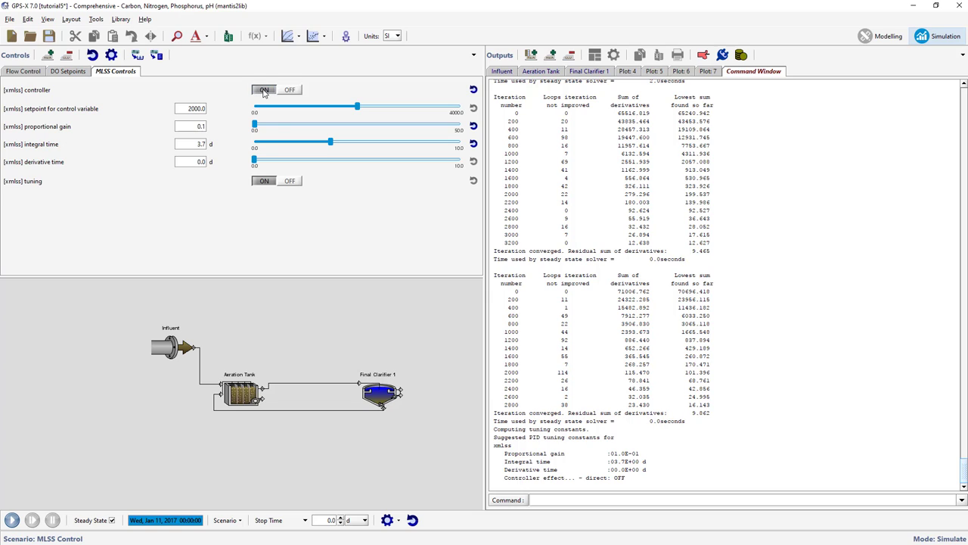
left_click(289, 182)
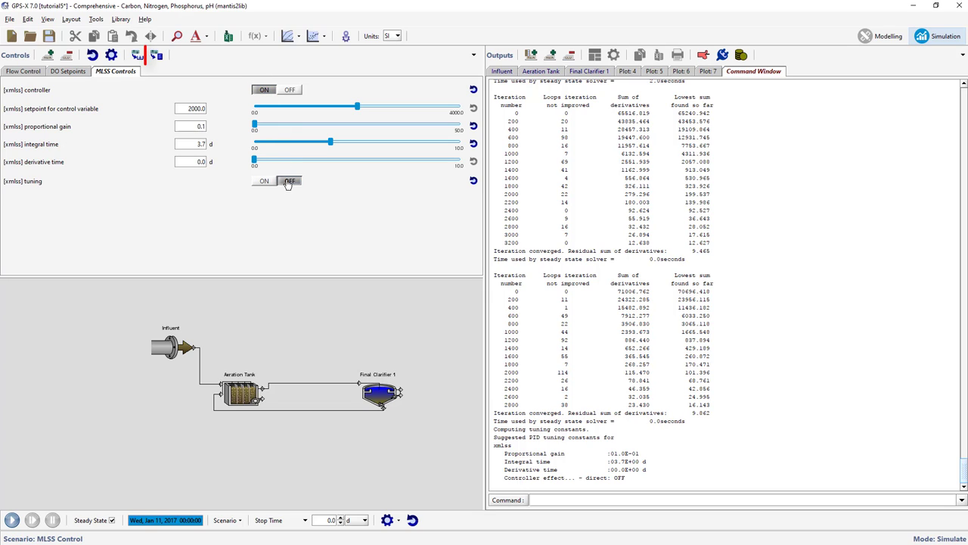
left_click(156, 57)
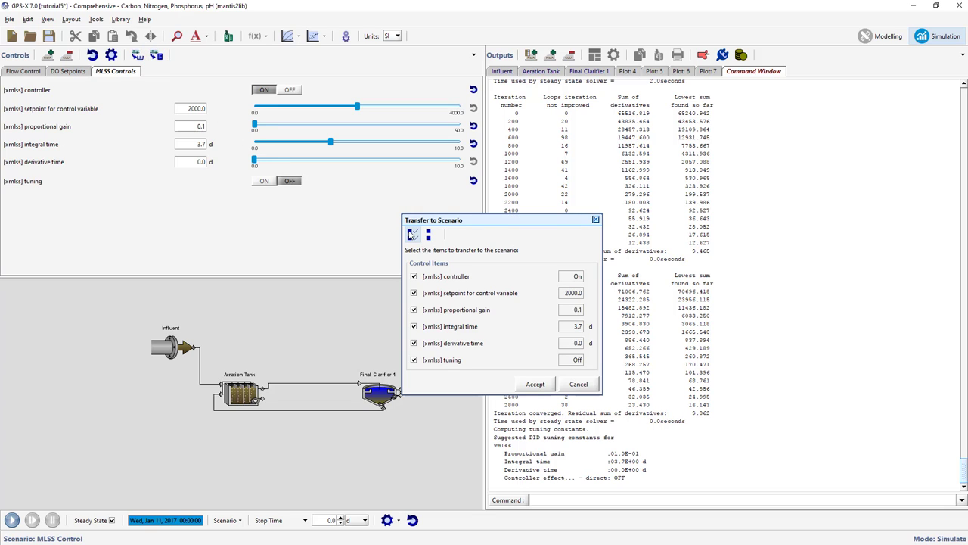
left_click(535, 384)
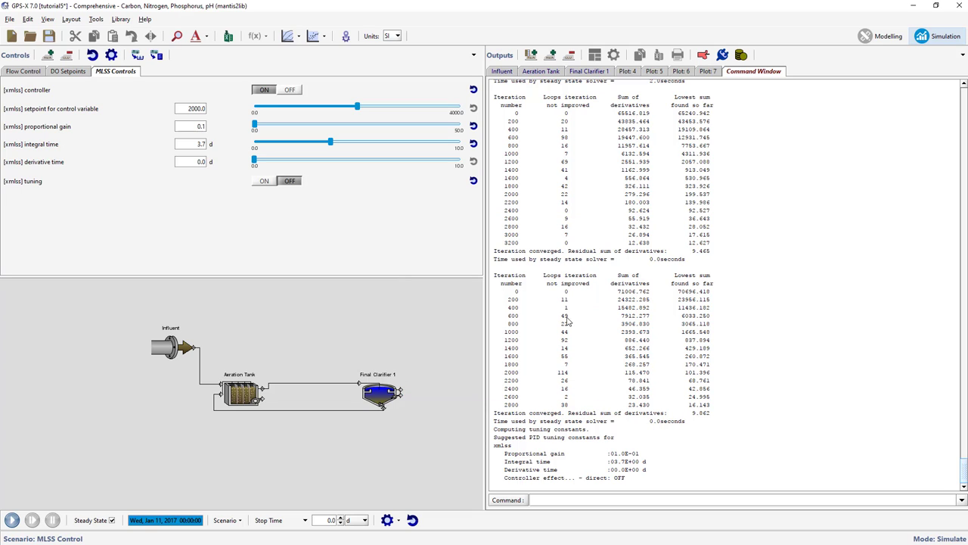
Run a 10 d simulation with the influent flow, MLSS and wastage graph shown, lowering the influent flow to 1110 m3/d during the run
left_click(706, 72)
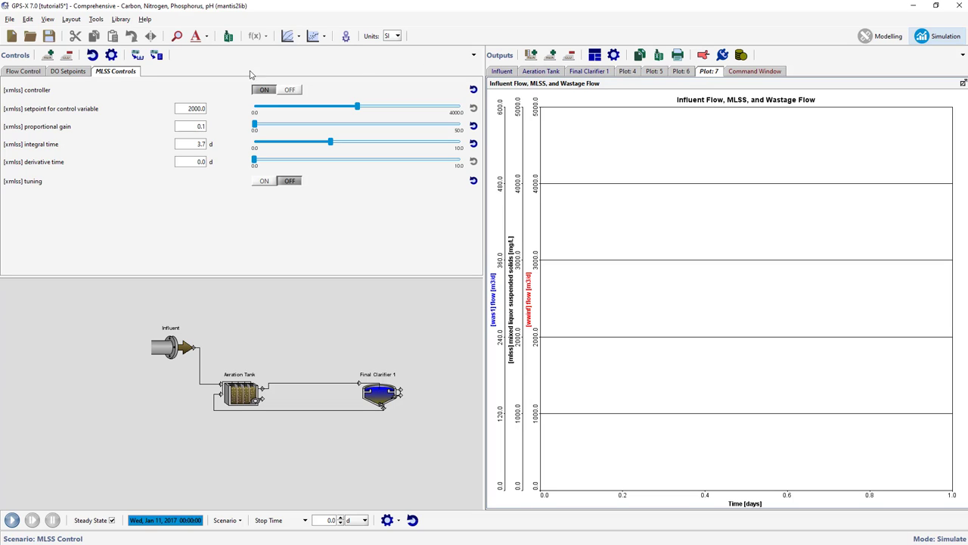
left_click(23, 71)
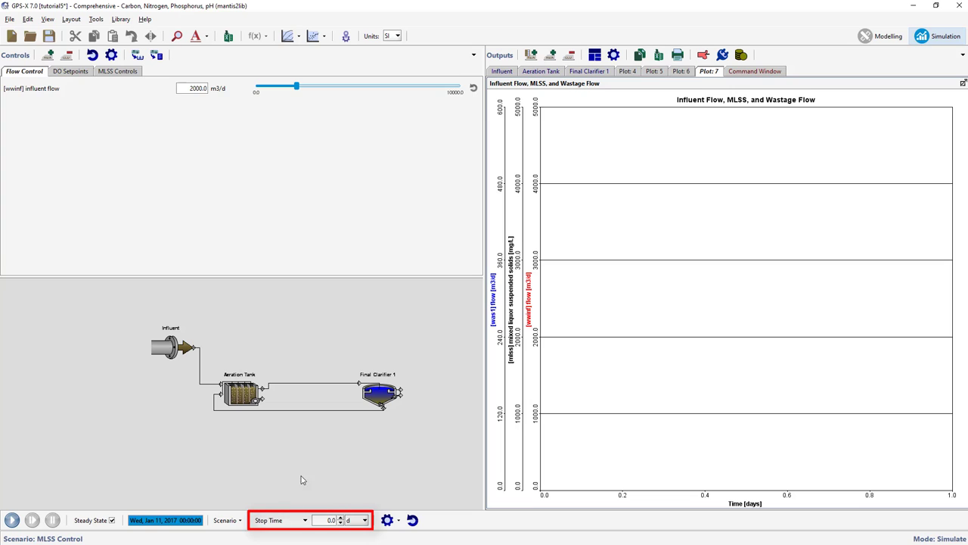
double_click(321, 519)
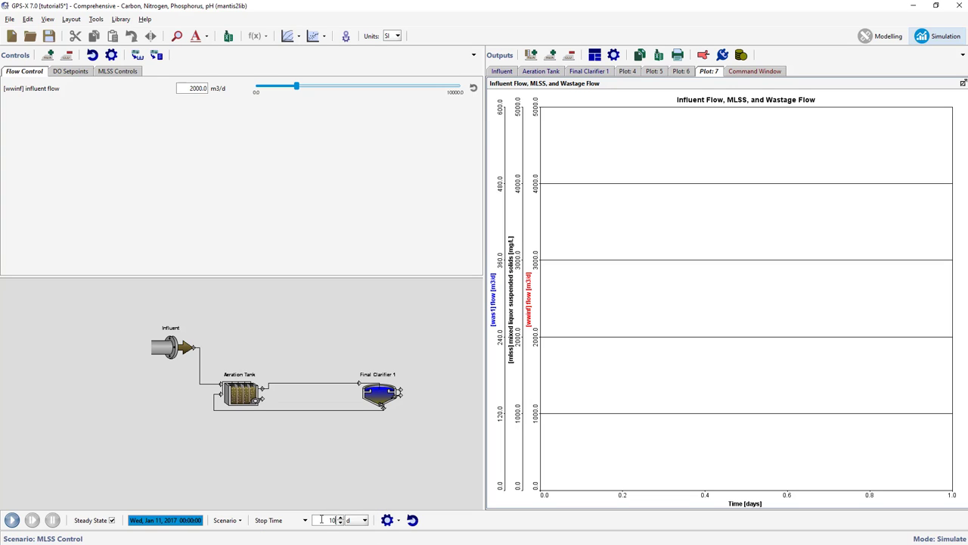
left_click(12, 521)
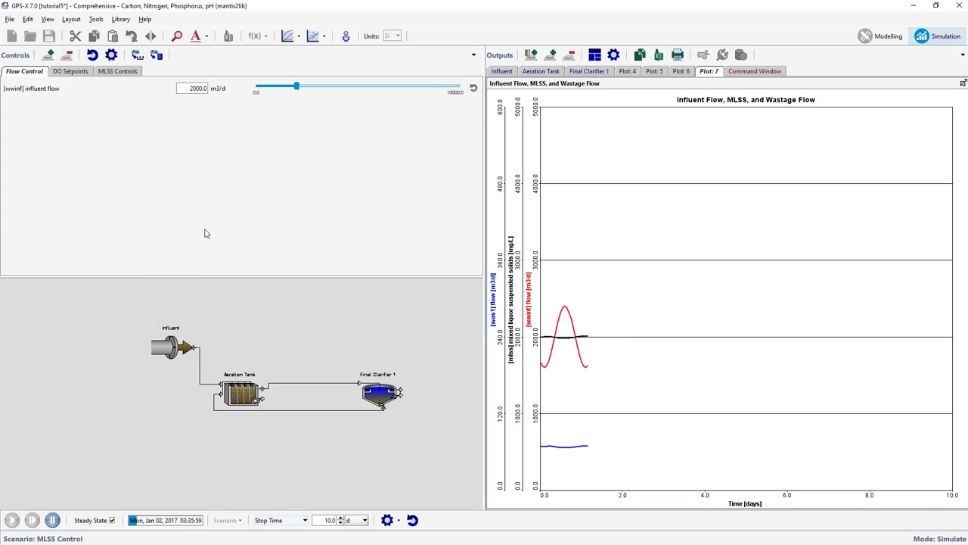
left_click_drag(296, 87, 278, 89)
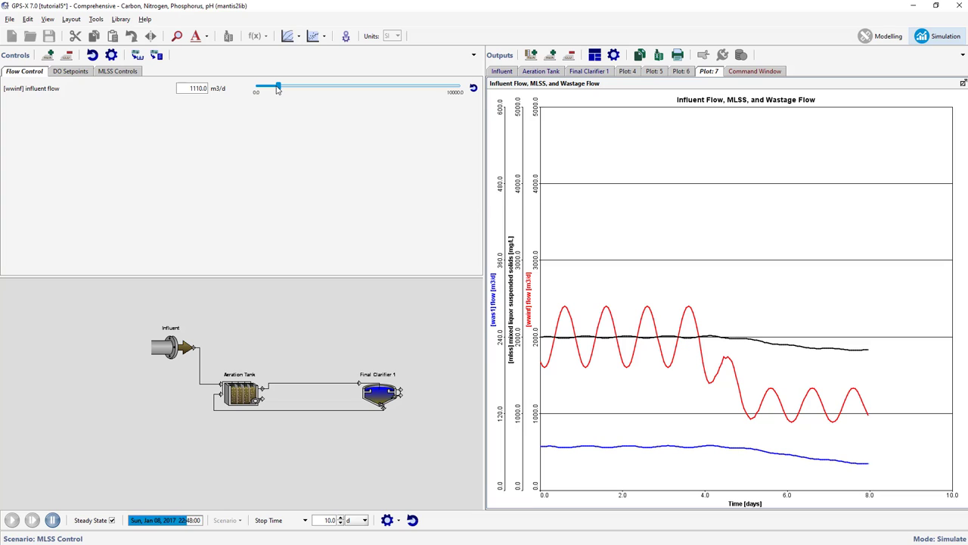